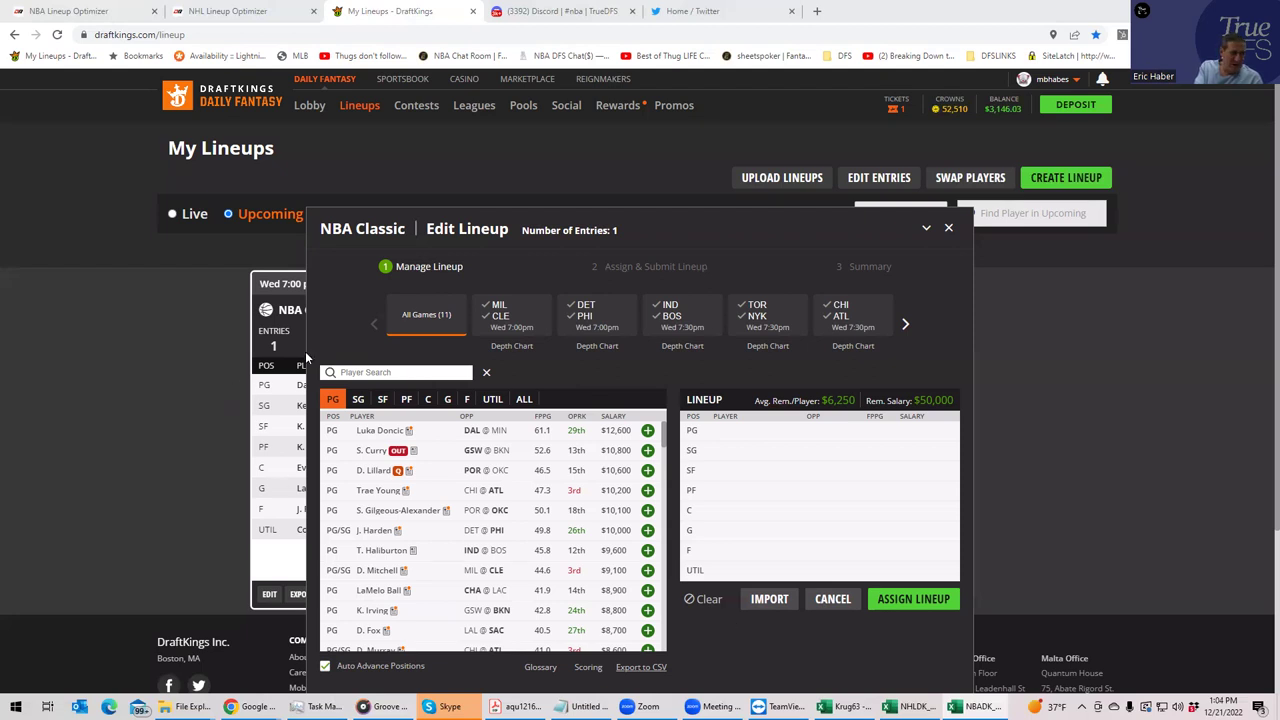
Filter the player pool to the DET @ PHI game and add Jalen Duren at C and Jaden Ivey at SG
{"action": "left_click", "coordinate": [585, 316]}
{"action": "left_click", "coordinate": [585, 316]}
{"action": "left_click", "coordinate": [585, 316]}
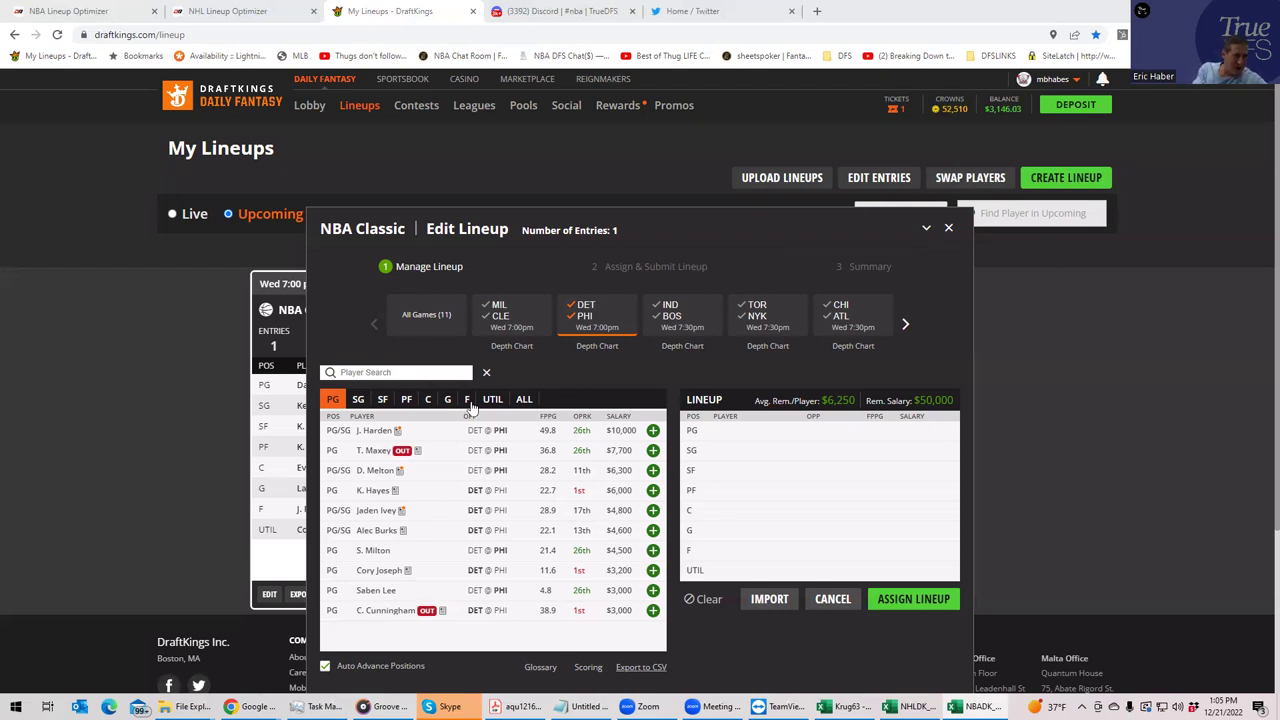
{"action": "left_click", "coordinate": [427, 400]}
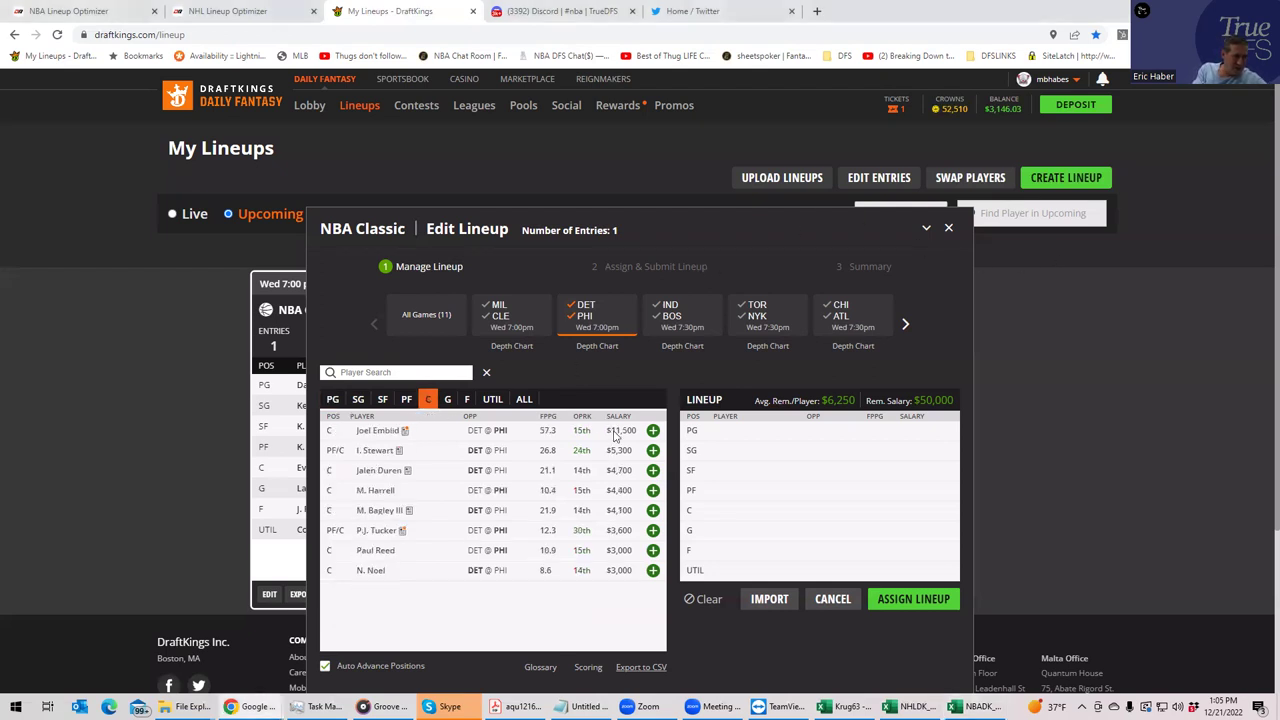
{"action": "left_click", "coordinate": [652, 470]}
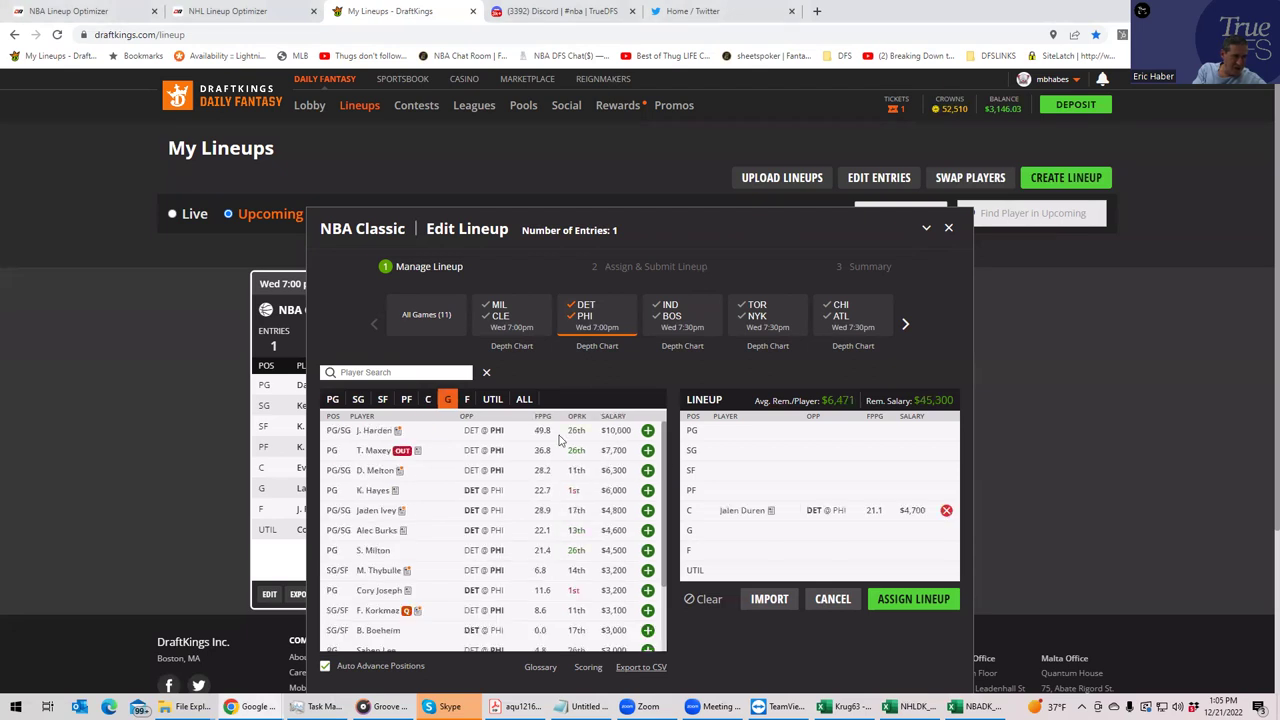
{"action": "left_click", "coordinate": [359, 401]}
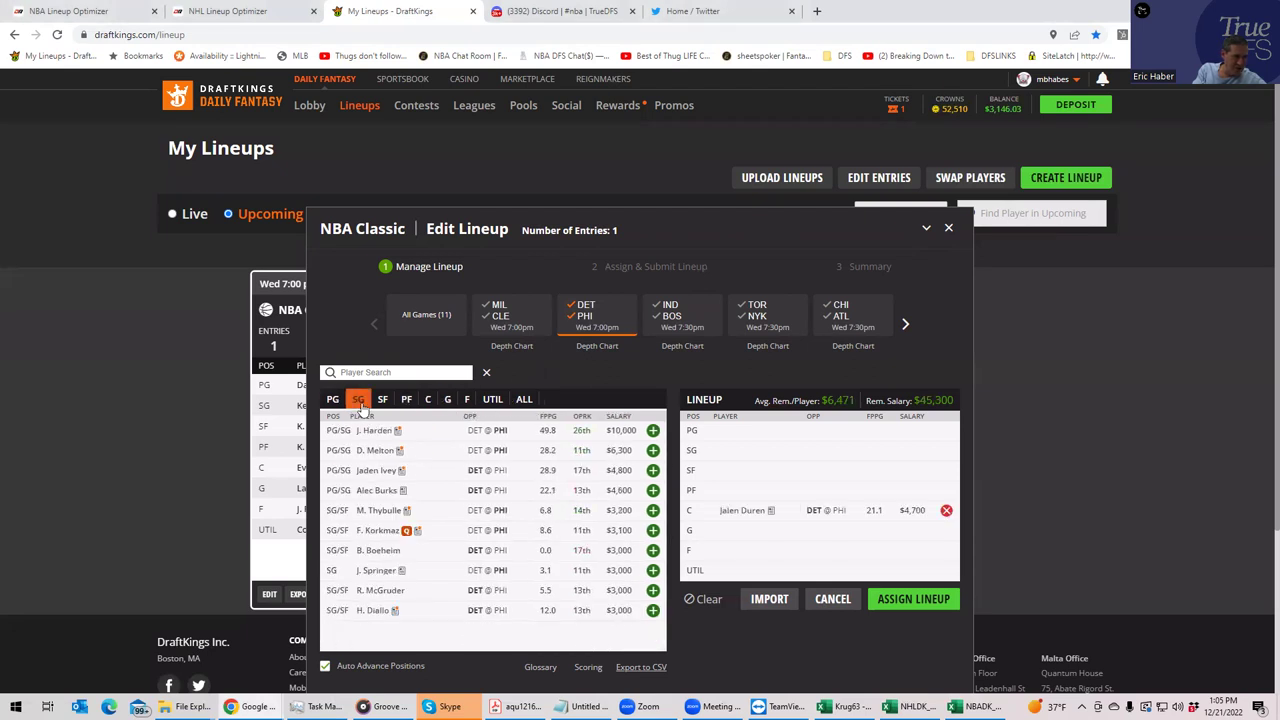
{"action": "left_click", "coordinate": [652, 470]}
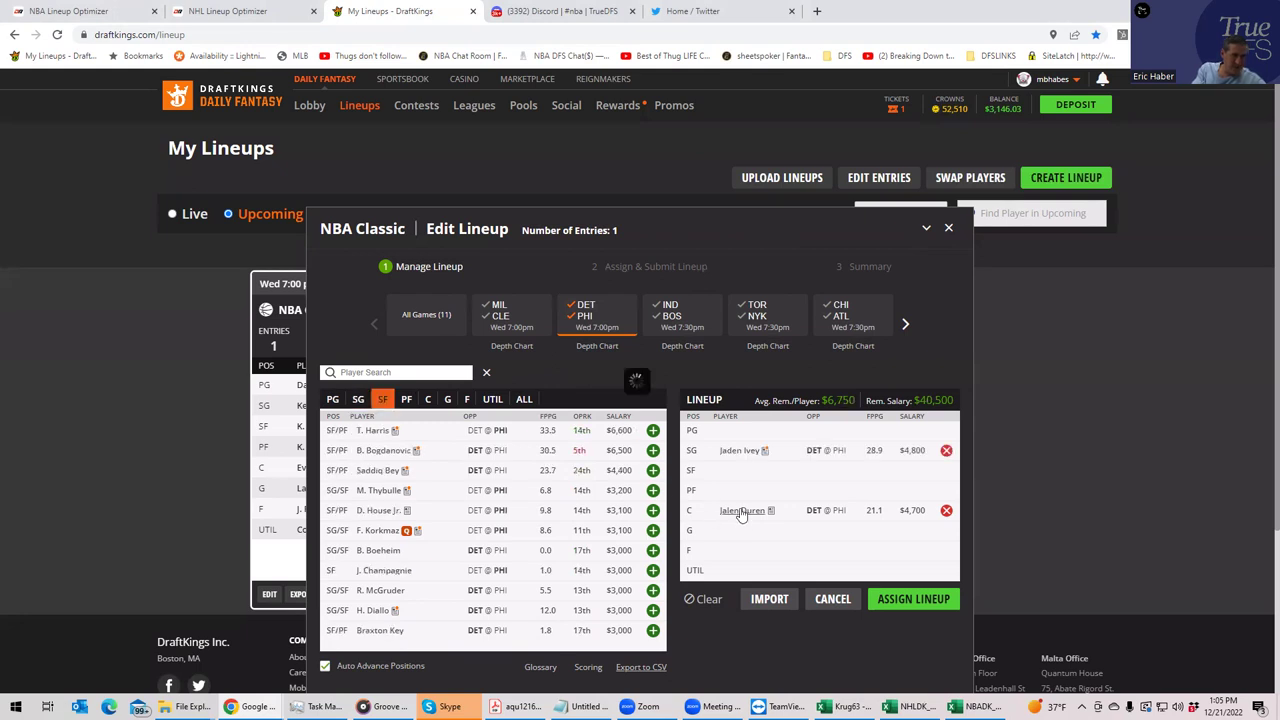
Review Jalen Duren's game log from his player card in the lineup
{"action": "left_click", "coordinate": [742, 511]}
{"action": "left_click", "coordinate": [640, 308]}
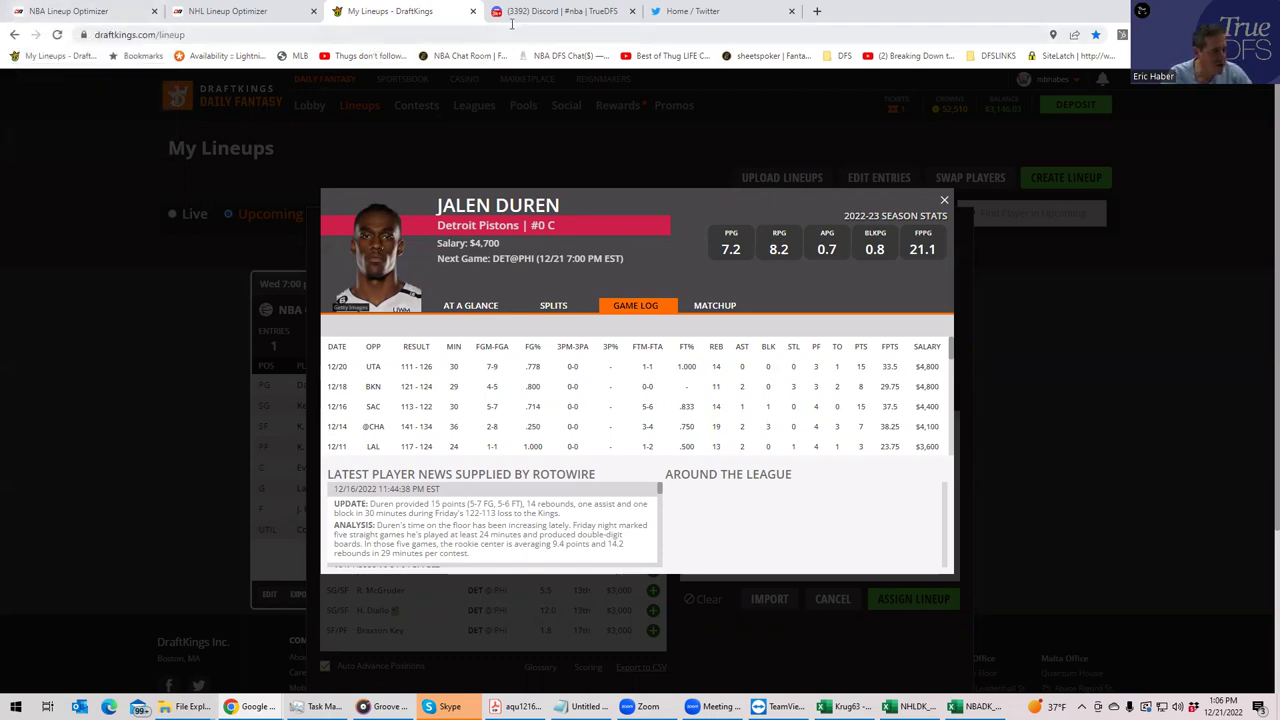
{"action": "left_click", "coordinate": [943, 201]}
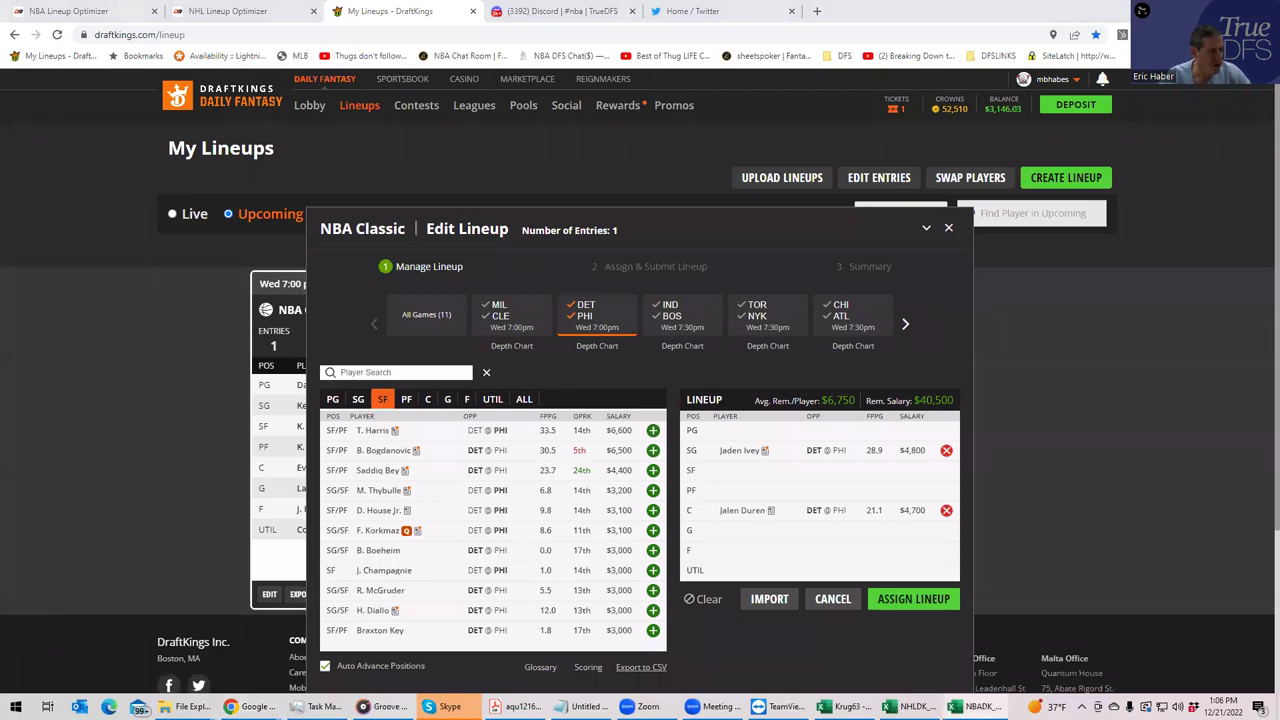
Switch the player pool from the DET @ PHI game to Boston's centers in the IND @ BOS game
{"action": "left_click", "coordinate": [582, 305]}
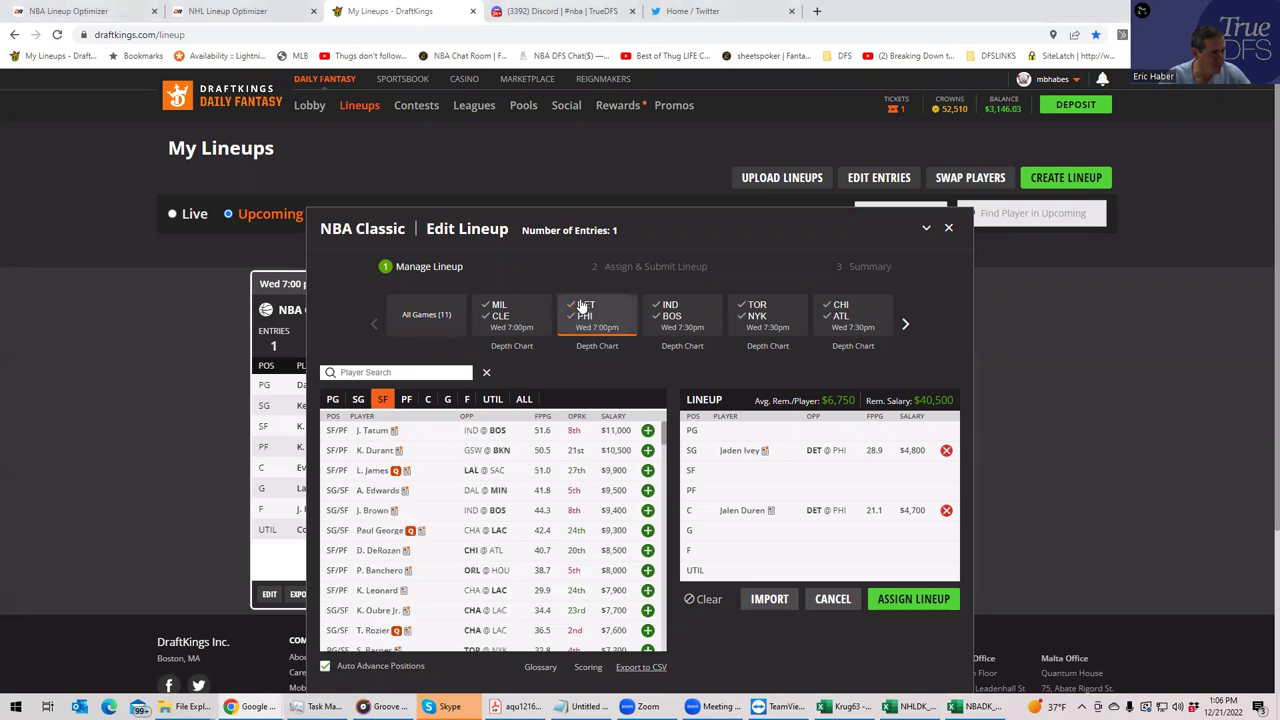
{"action": "left_click", "coordinate": [672, 318]}
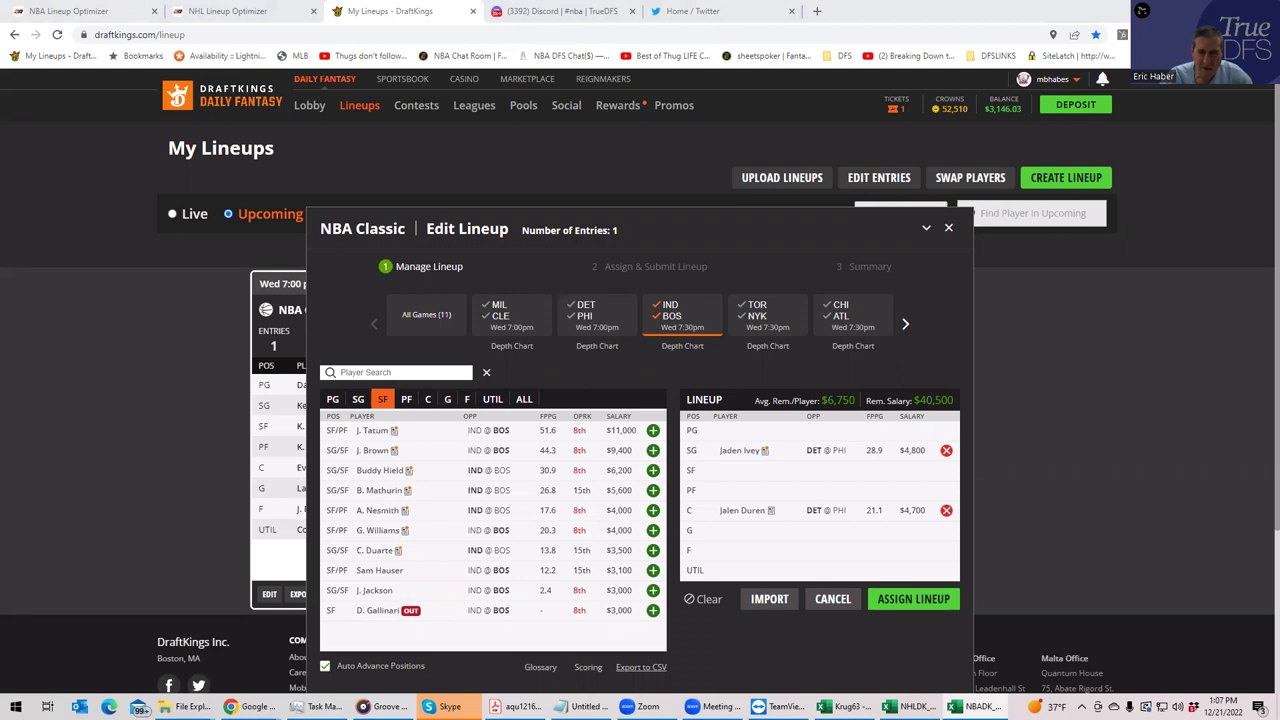
{"action": "left_click", "coordinate": [428, 401]}
{"action": "left_click", "coordinate": [670, 305]}
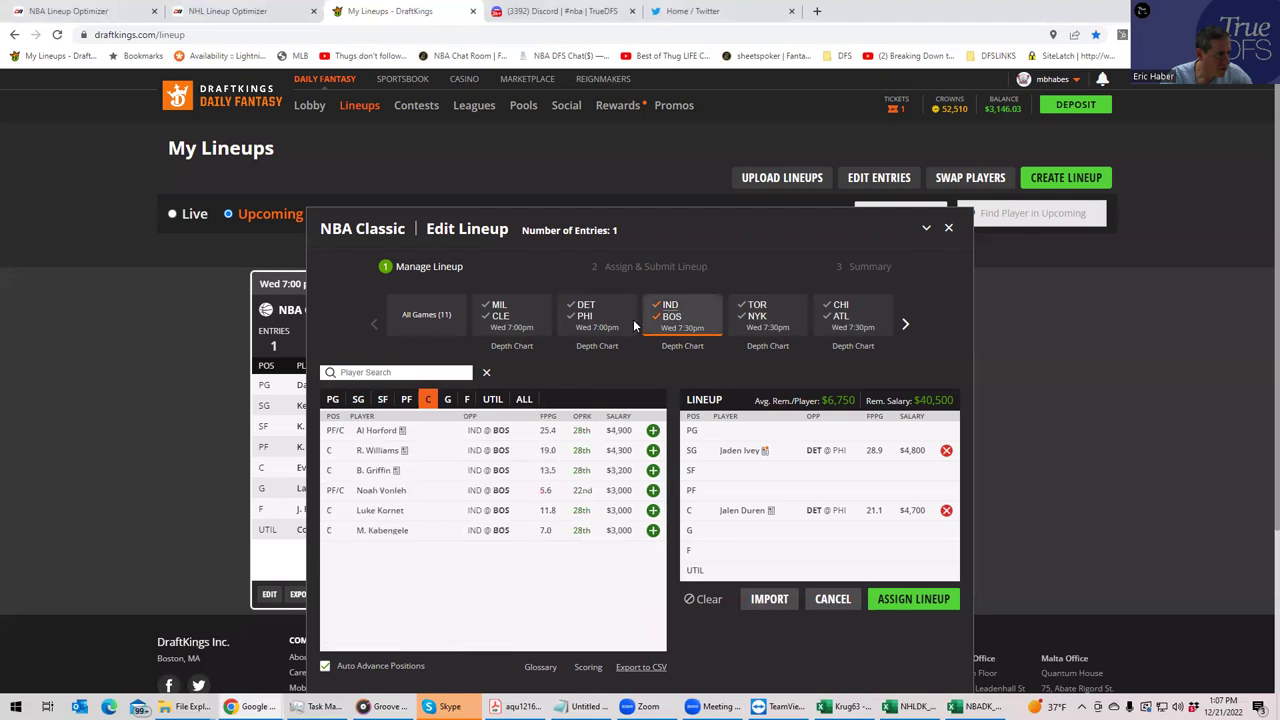
Review Robert Williams' game log on his player card
{"action": "left_click", "coordinate": [377, 450]}
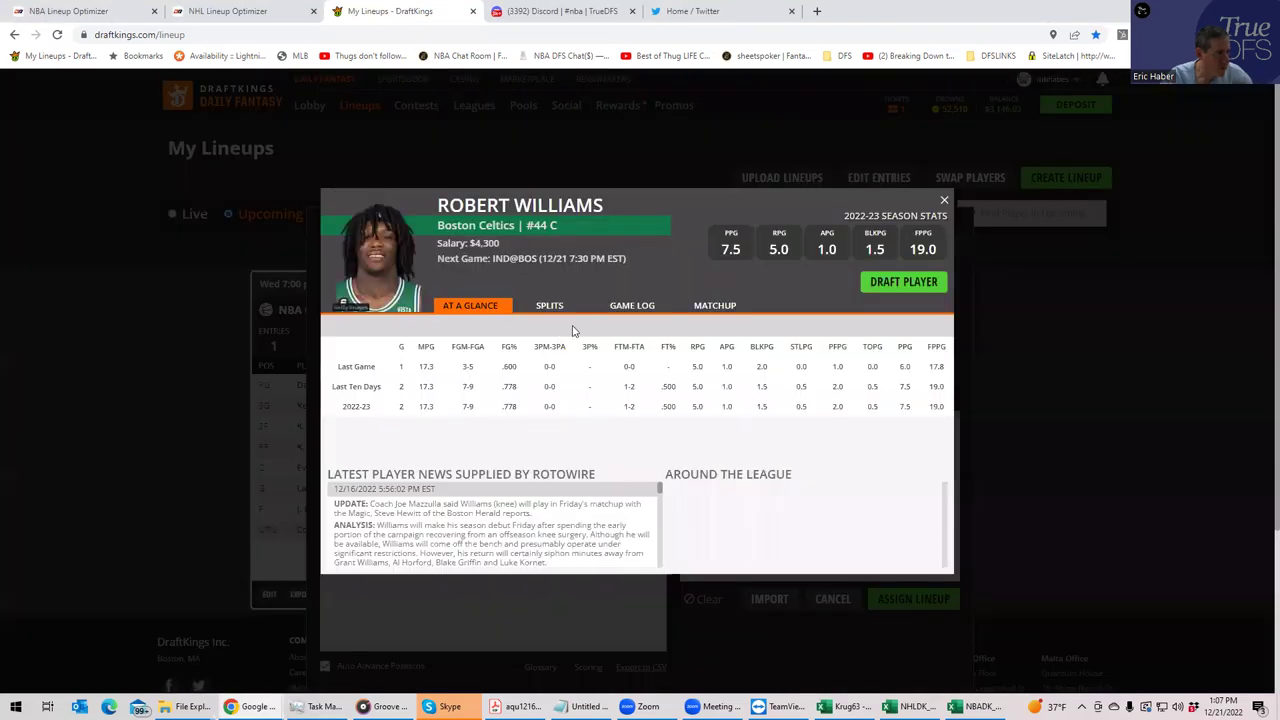
{"action": "left_click", "coordinate": [626, 308]}
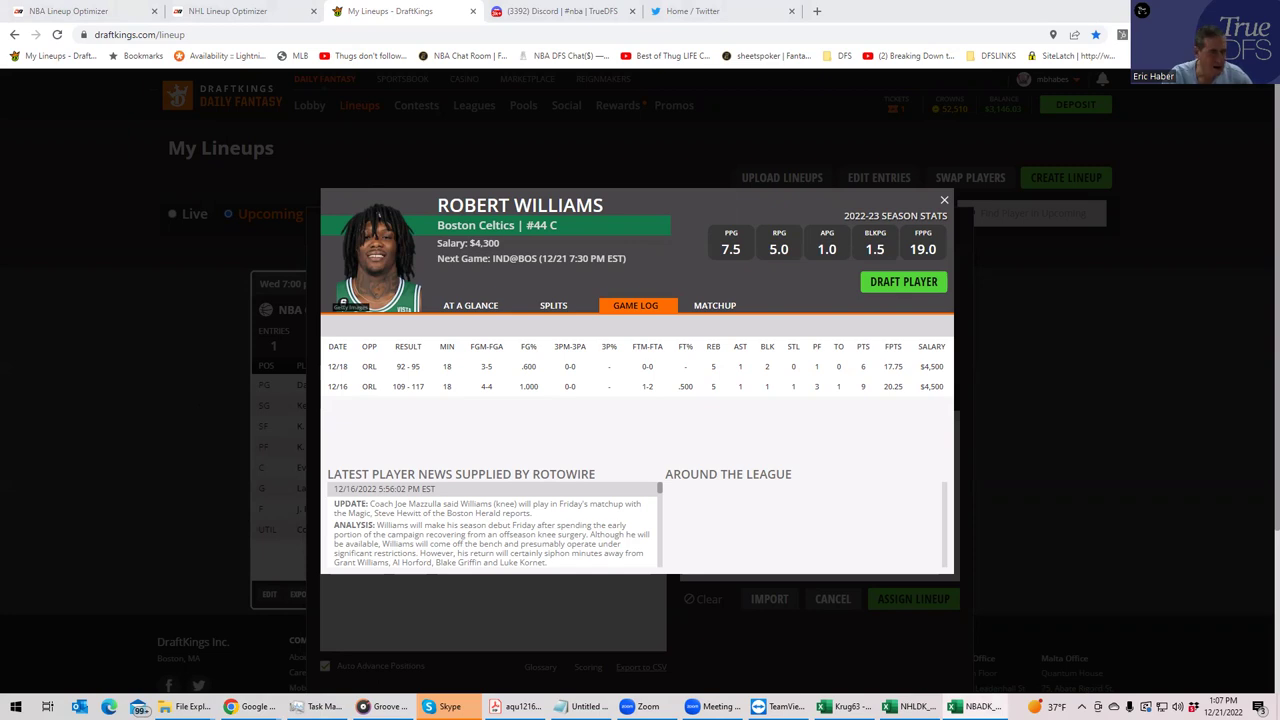
{"action": "left_click", "coordinate": [944, 203]}
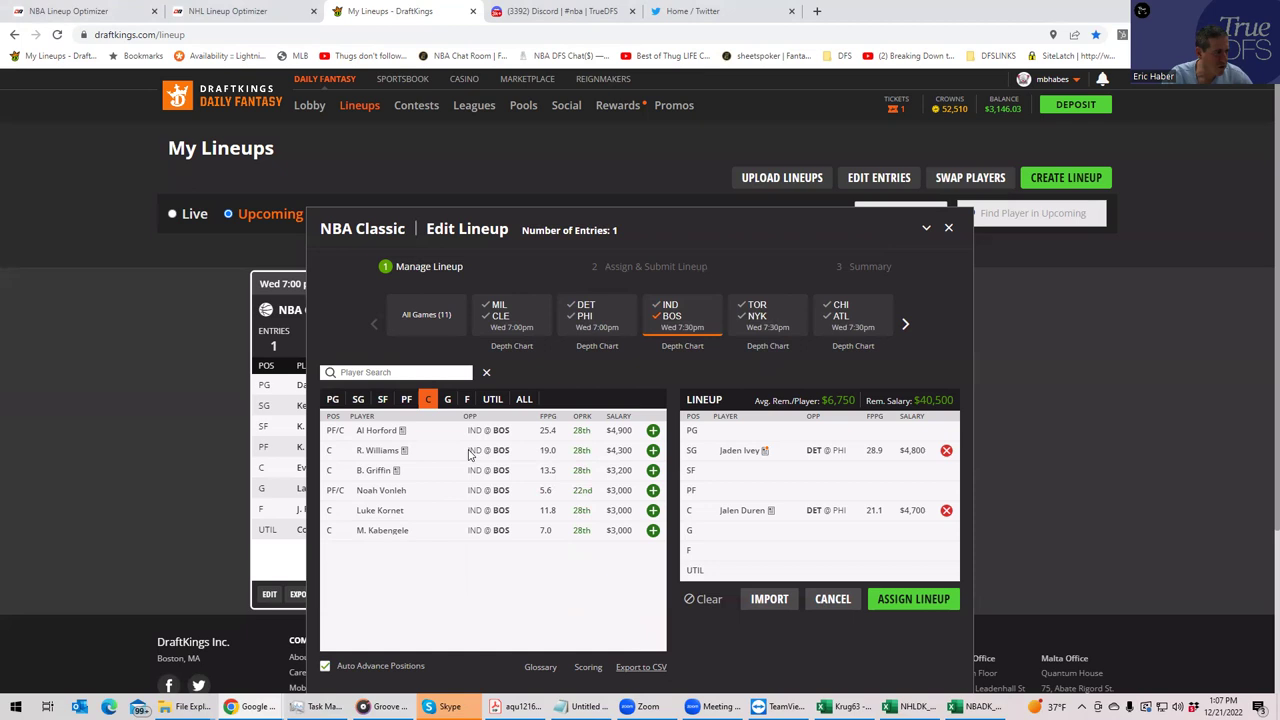
Add Boston's Al Horford to the lineup at PF and reset the player pool to all games
{"action": "left_click", "coordinate": [407, 400]}
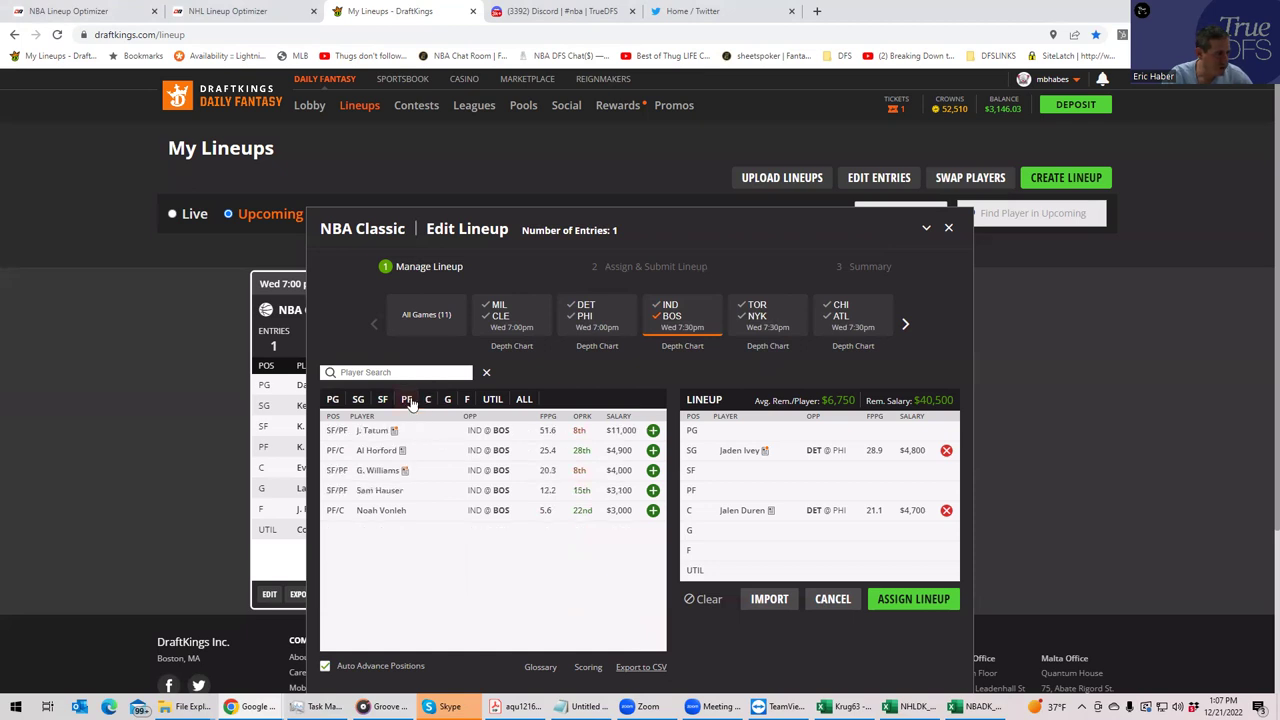
{"action": "left_click", "coordinate": [653, 451]}
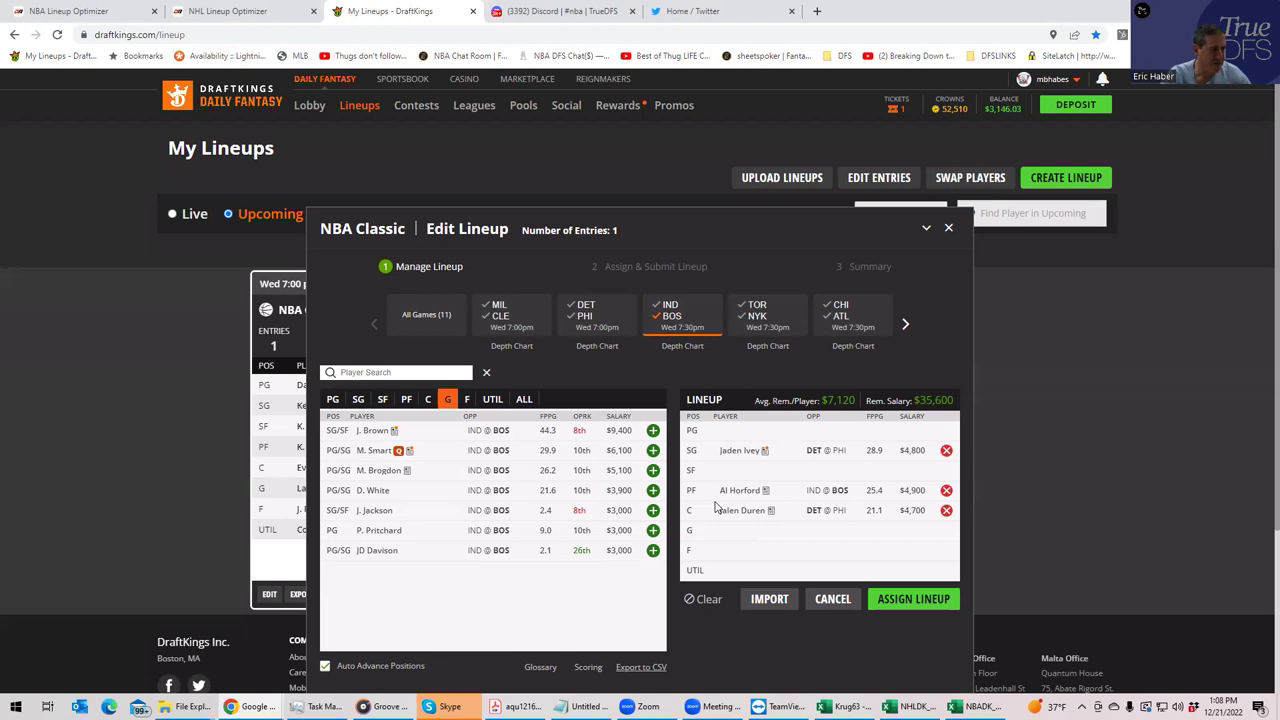
{"action": "left_click", "coordinate": [677, 320]}
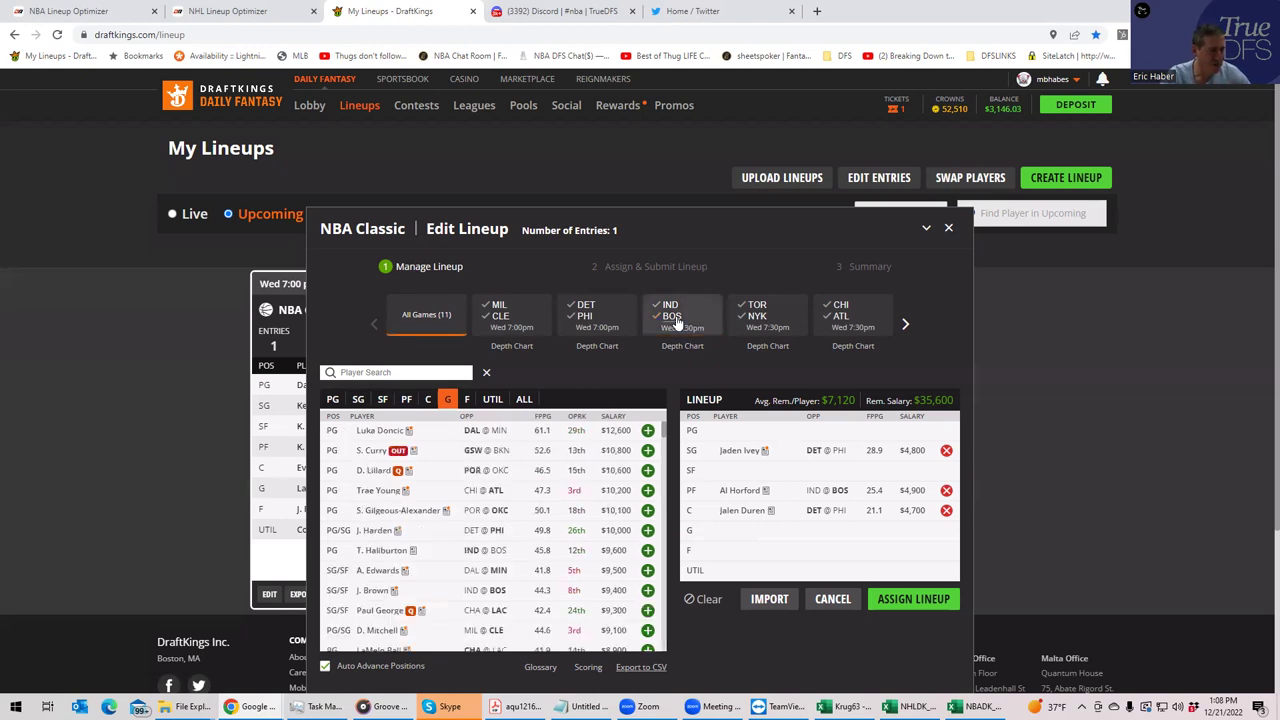
Look over the guards available in the TOR @ NYK game
{"action": "left_click", "coordinate": [759, 312]}
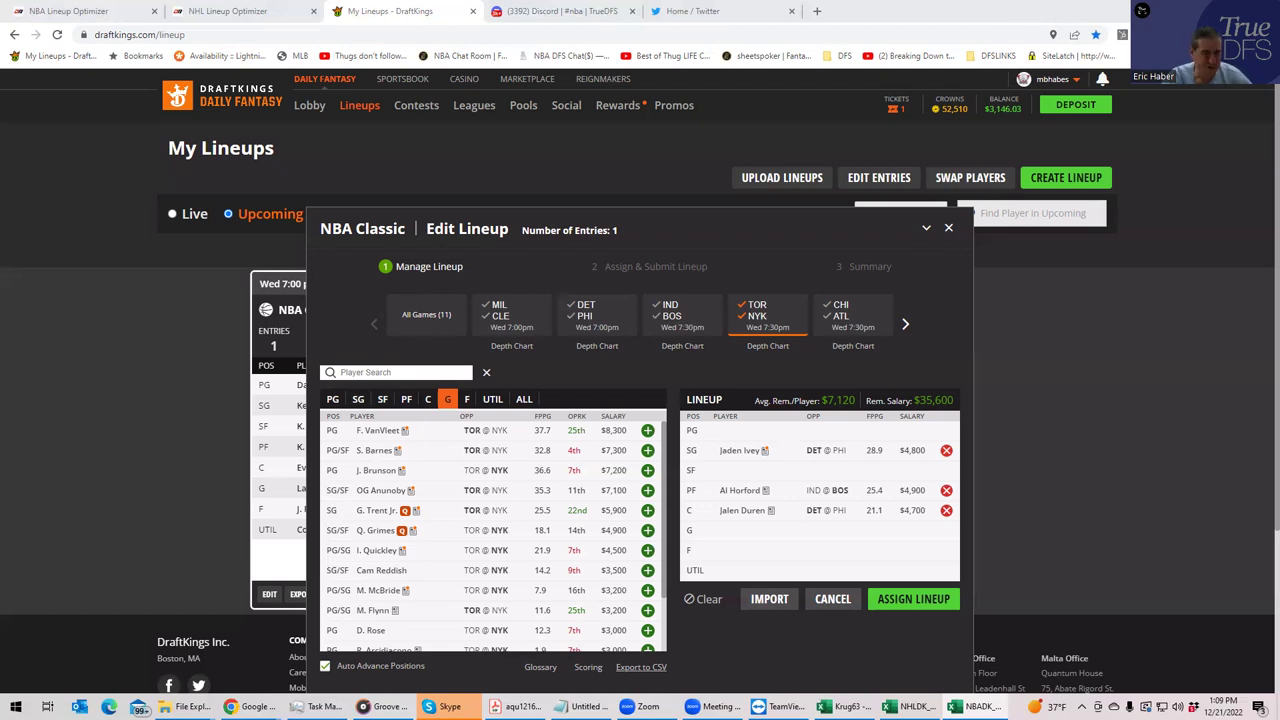
{"action": "left_click", "coordinate": [758, 318]}
{"action": "left_click", "coordinate": [756, 315]}
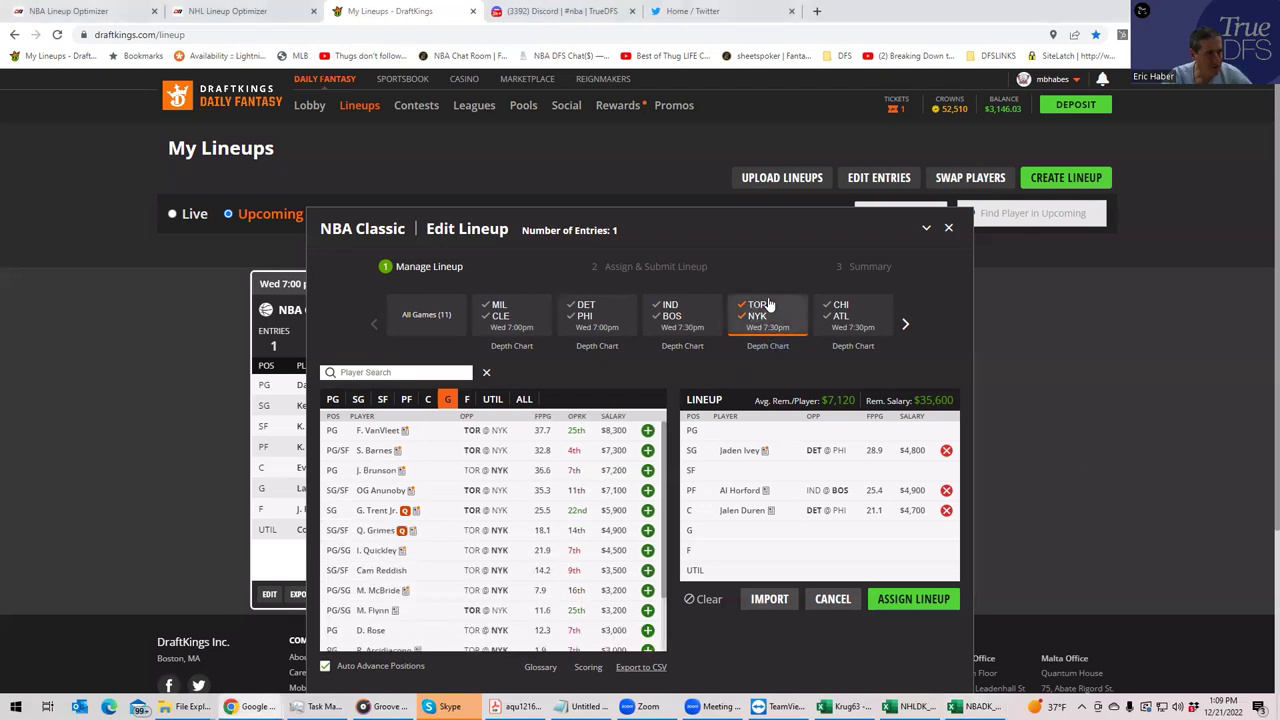
{"action": "left_click", "coordinate": [756, 315]}
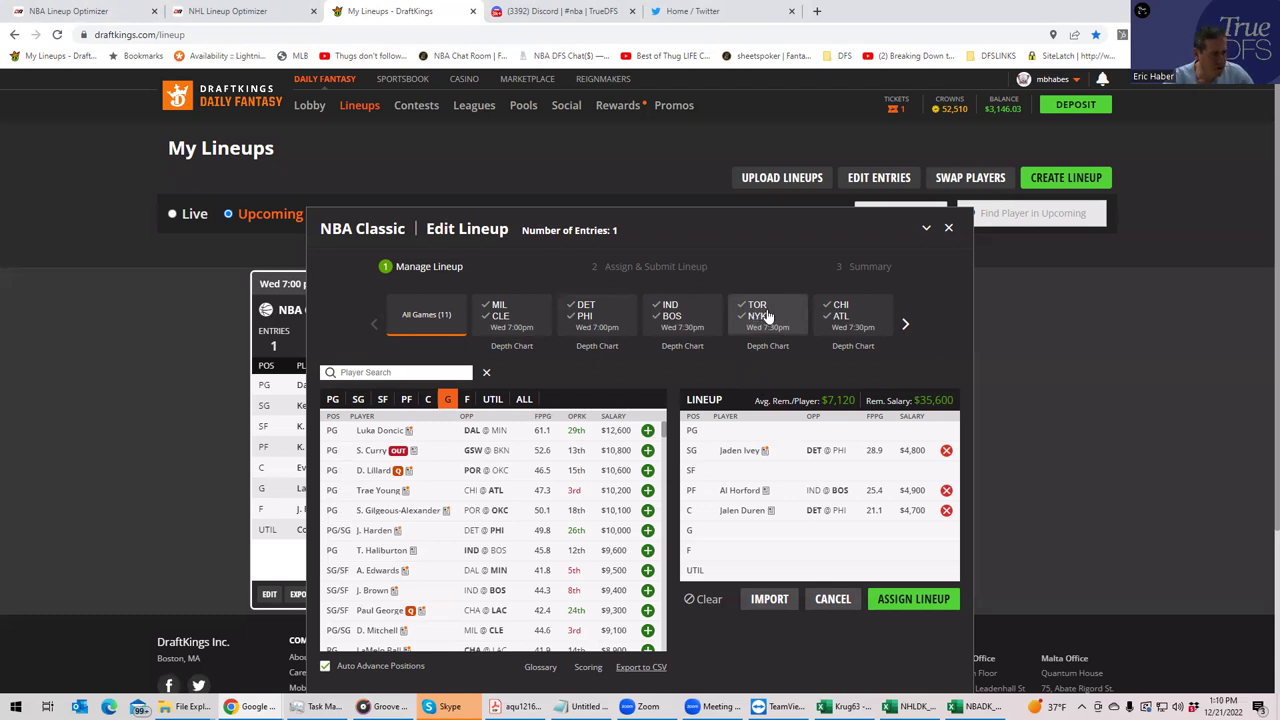
Filter the pool to Chicago's centers in the CHI @ ATL game and review Nikola Vucevic's game log
{"action": "left_click", "coordinate": [838, 316]}
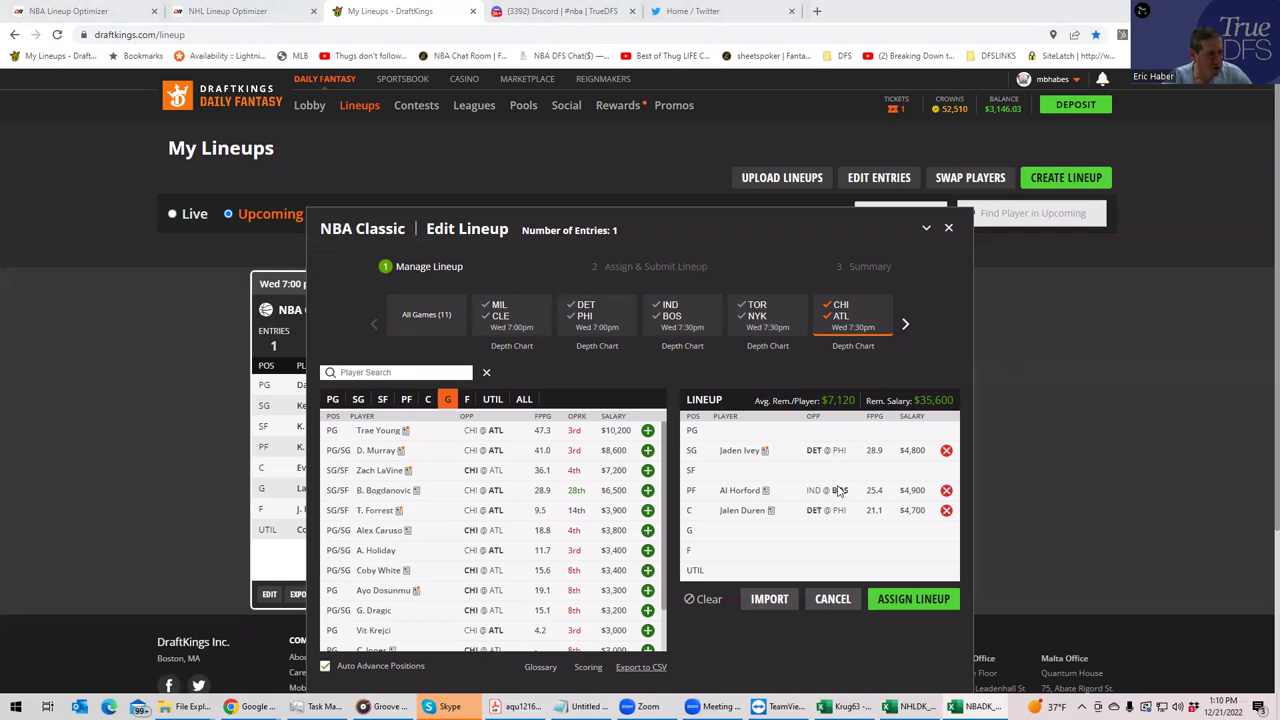
{"action": "left_click", "coordinate": [855, 328]}
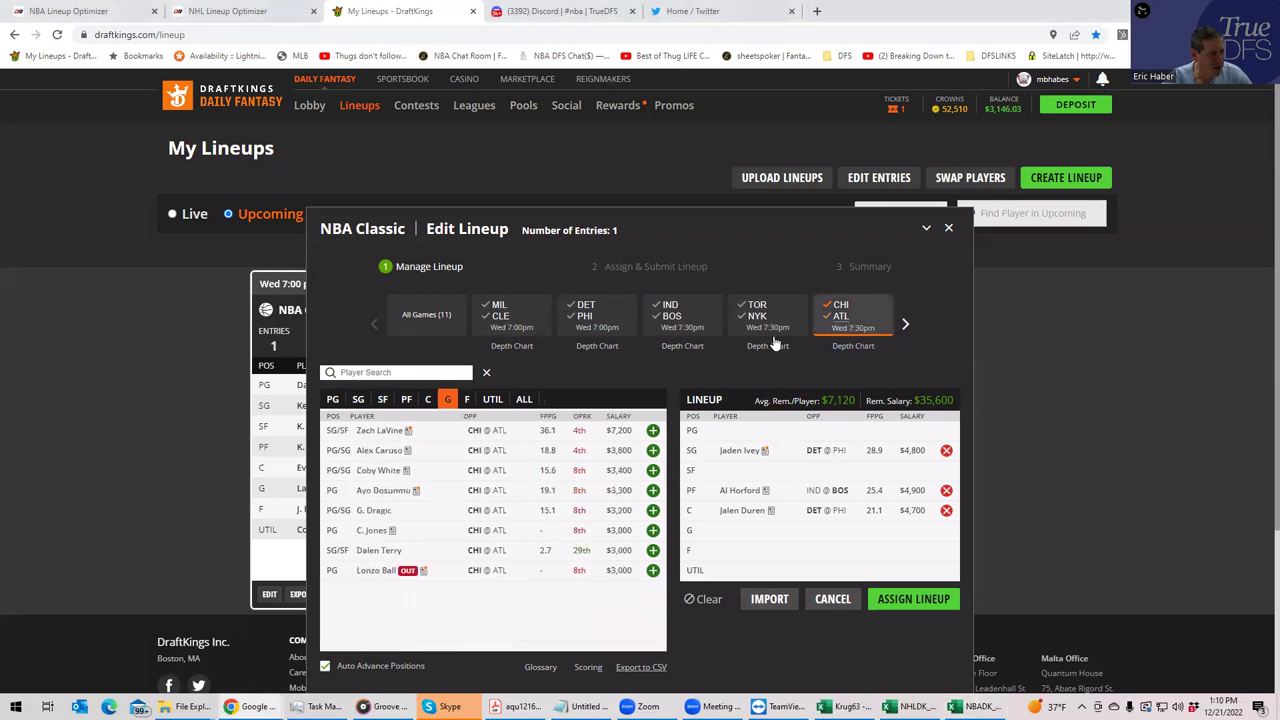
{"action": "left_click", "coordinate": [429, 399]}
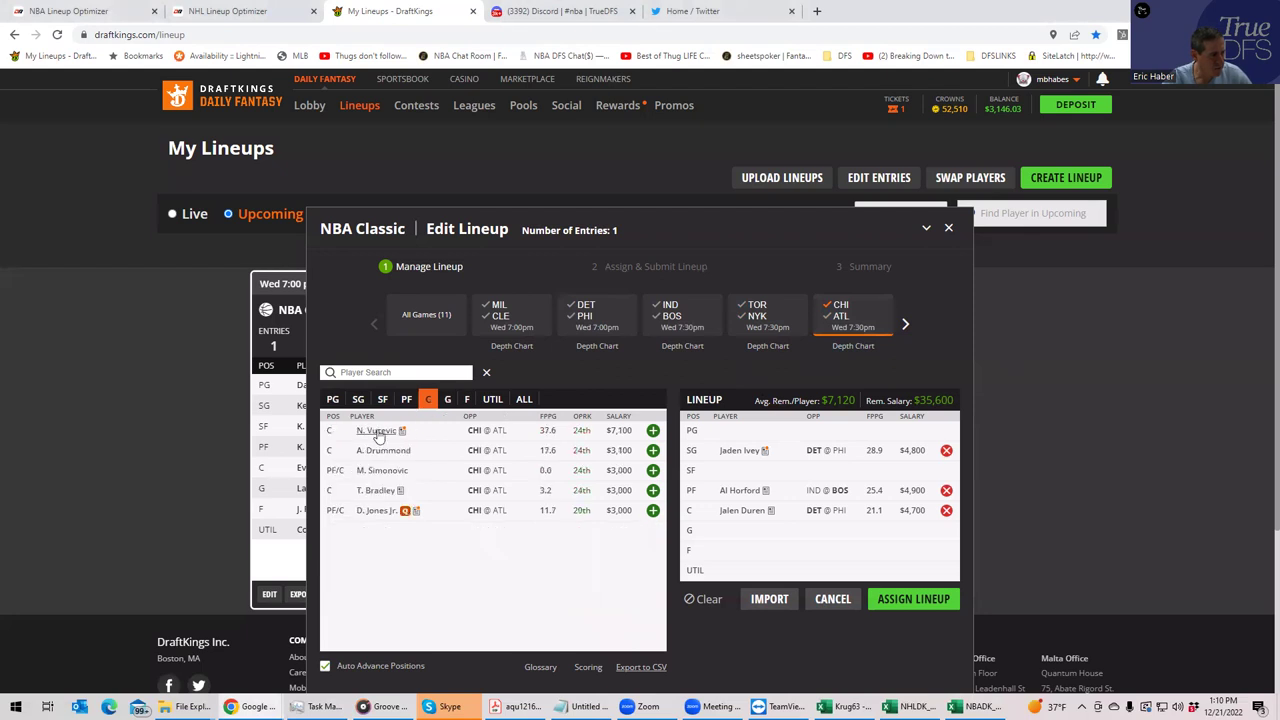
{"action": "left_click", "coordinate": [377, 432]}
{"action": "left_click", "coordinate": [640, 308]}
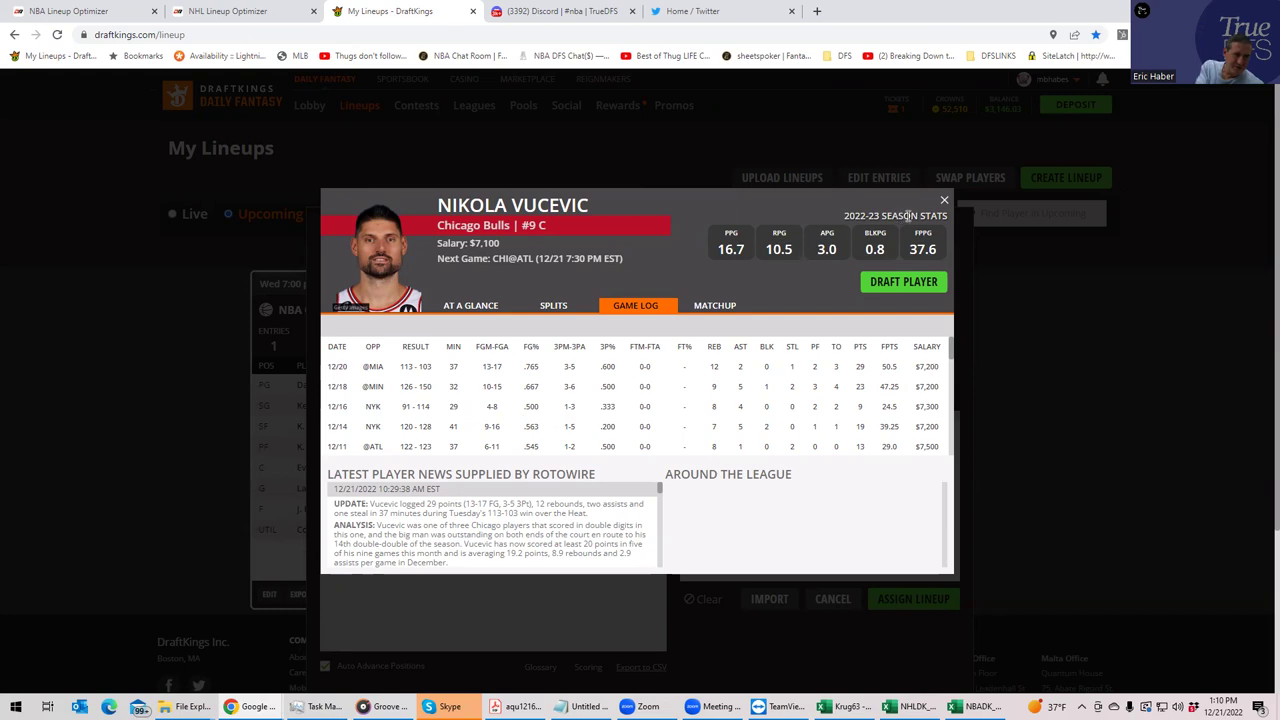
{"action": "left_click", "coordinate": [944, 203]}
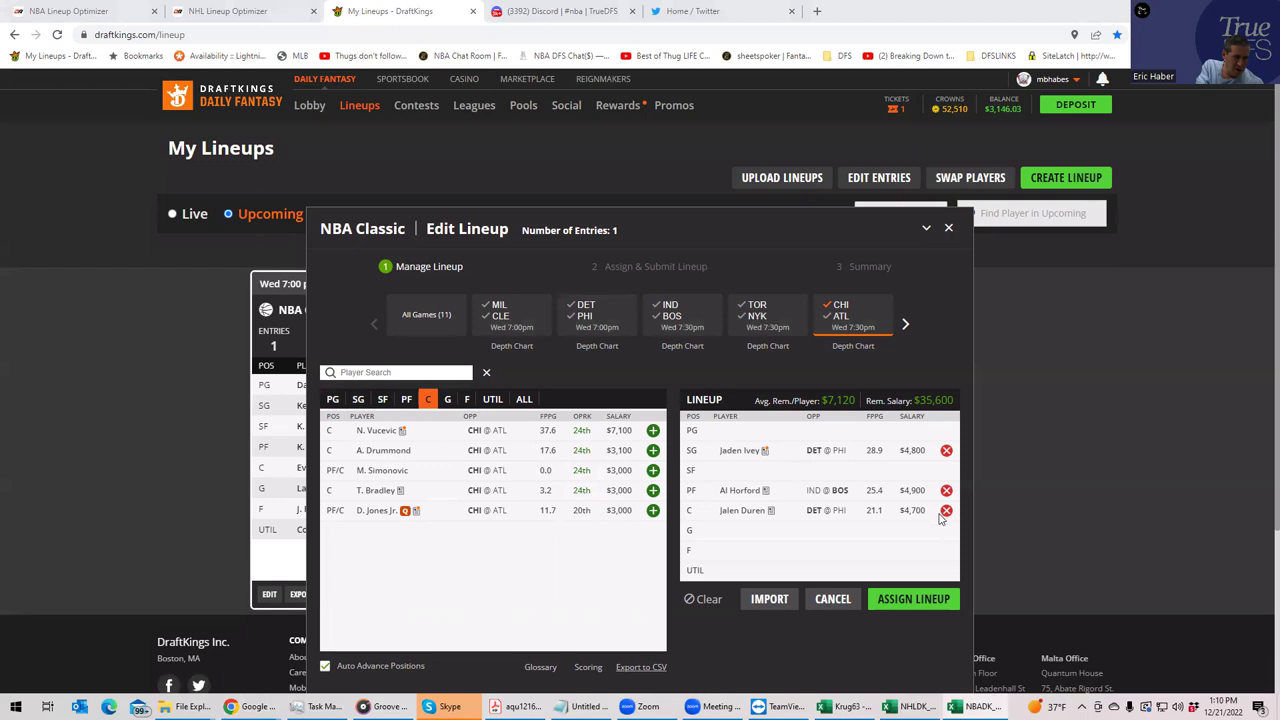
Switch the CHI @ ATL filter to Atlanta only and add Trae Young at PG
{"action": "left_click", "coordinate": [836, 318]}
{"action": "left_click", "coordinate": [836, 318]}
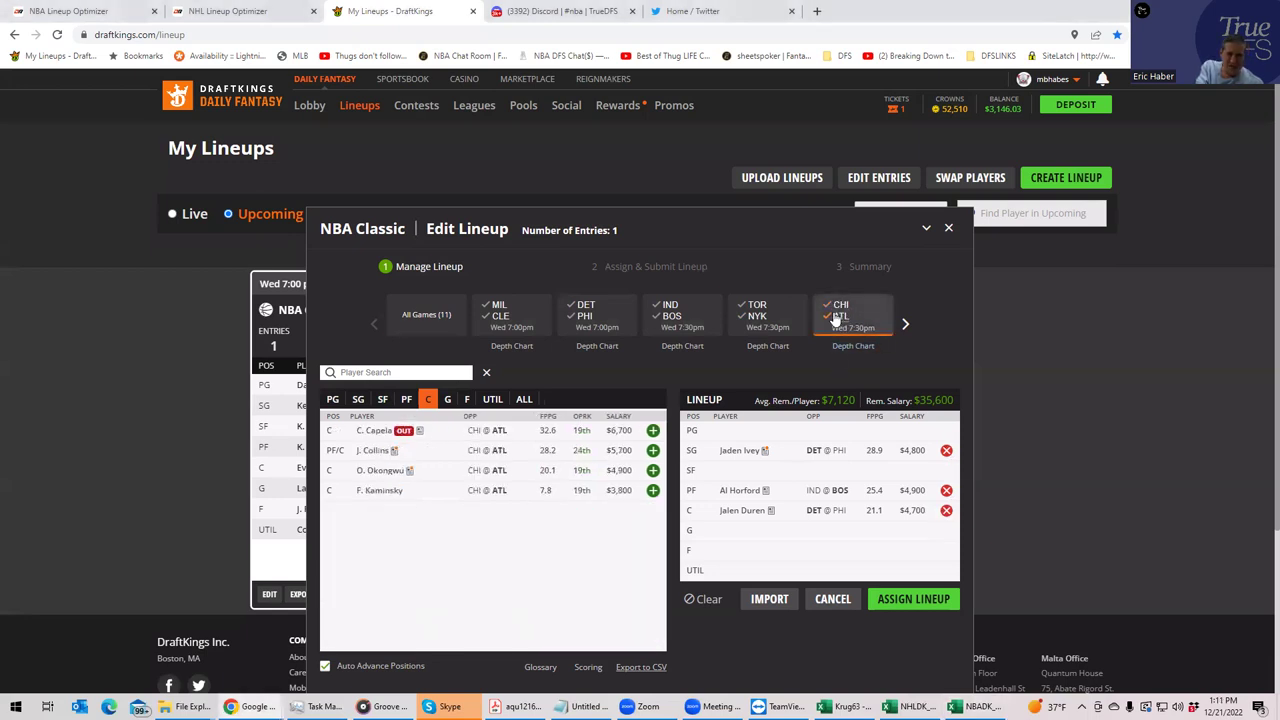
{"action": "left_click", "coordinate": [332, 402]}
{"action": "left_click", "coordinate": [653, 431]}
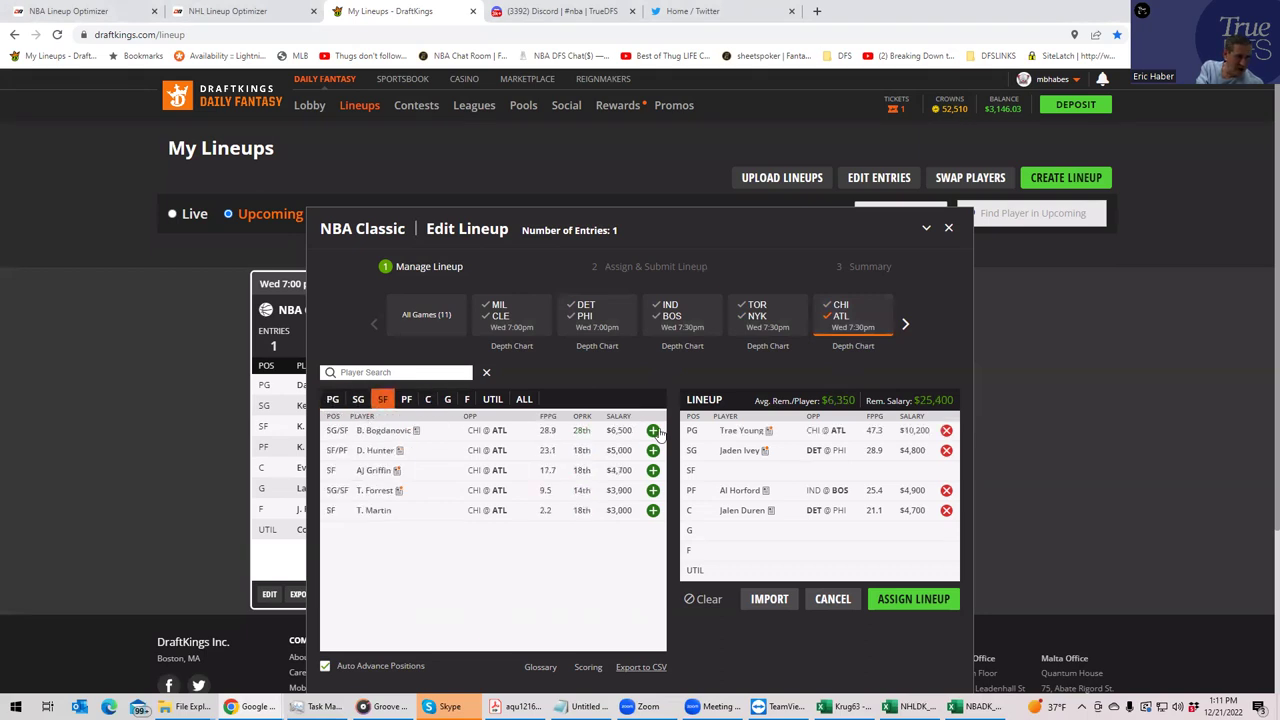
Add Chicago's D. DeRozan at SF and N. Vucevic at UTIL to the lineup
{"action": "left_click", "coordinate": [830, 318]}
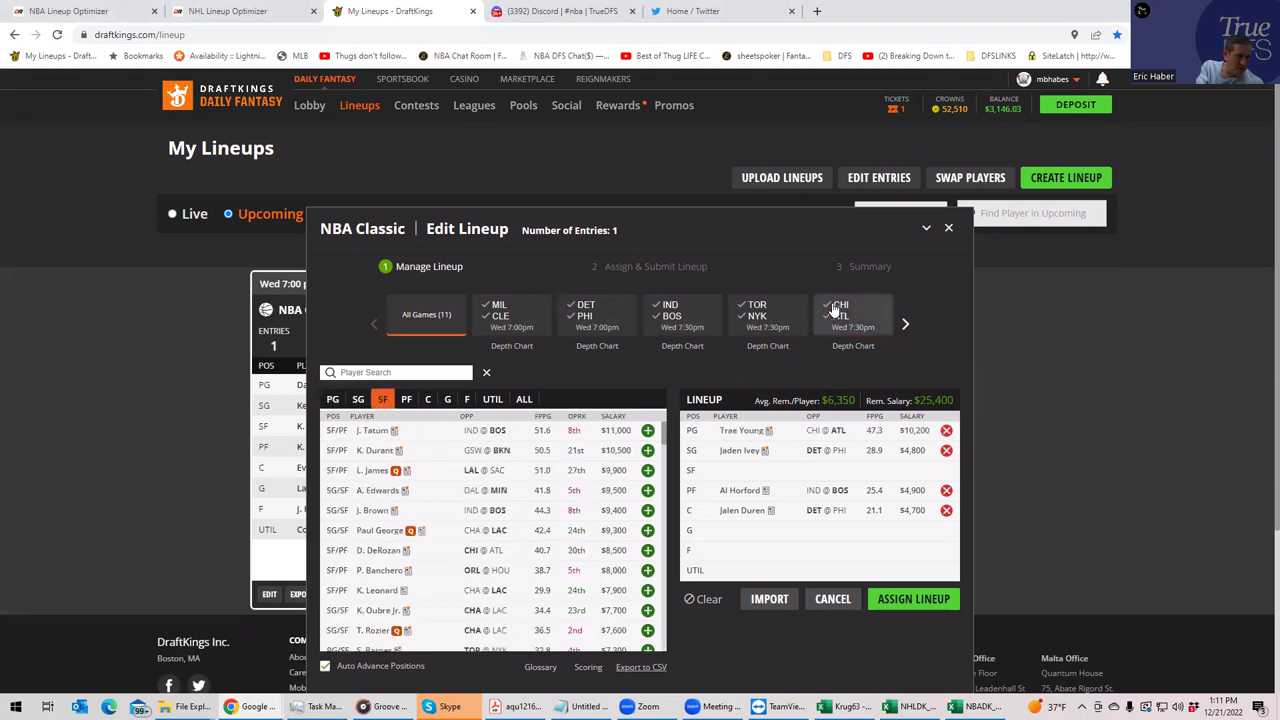
{"action": "left_click", "coordinate": [830, 318]}
{"action": "left_click", "coordinate": [653, 431]}
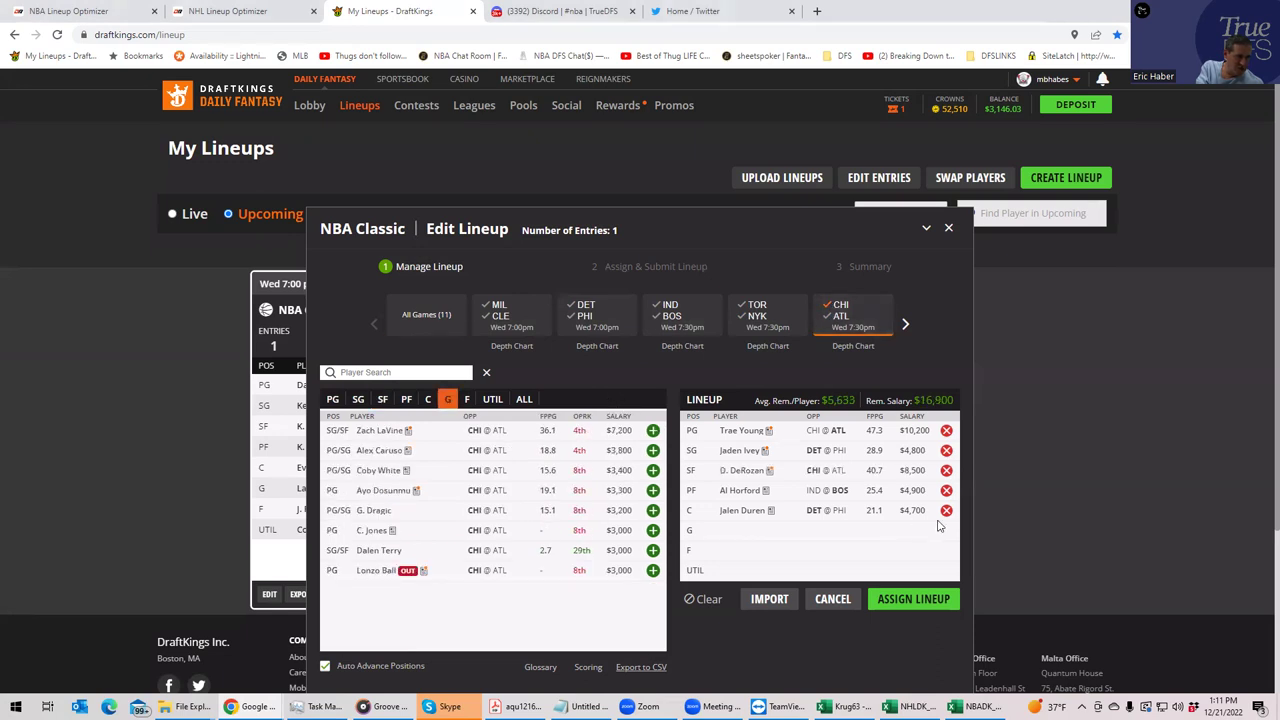
{"action": "left_click", "coordinate": [493, 401]}
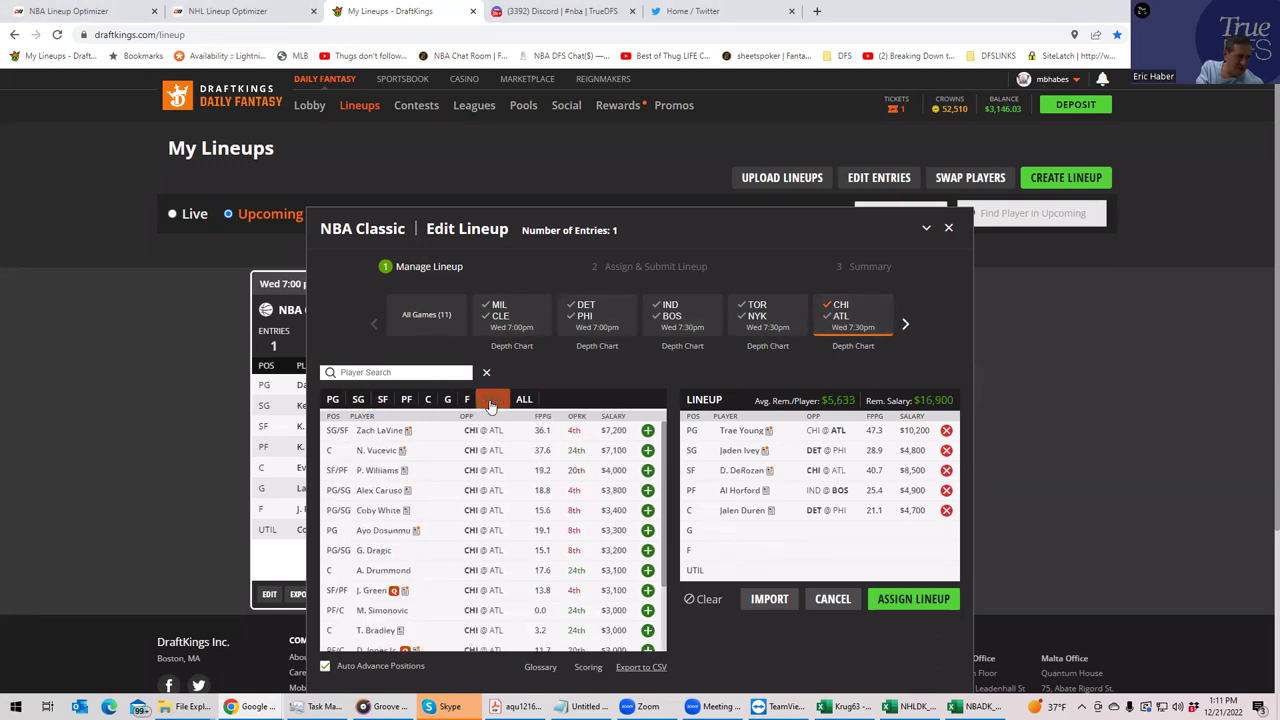
{"action": "left_click", "coordinate": [648, 452]}
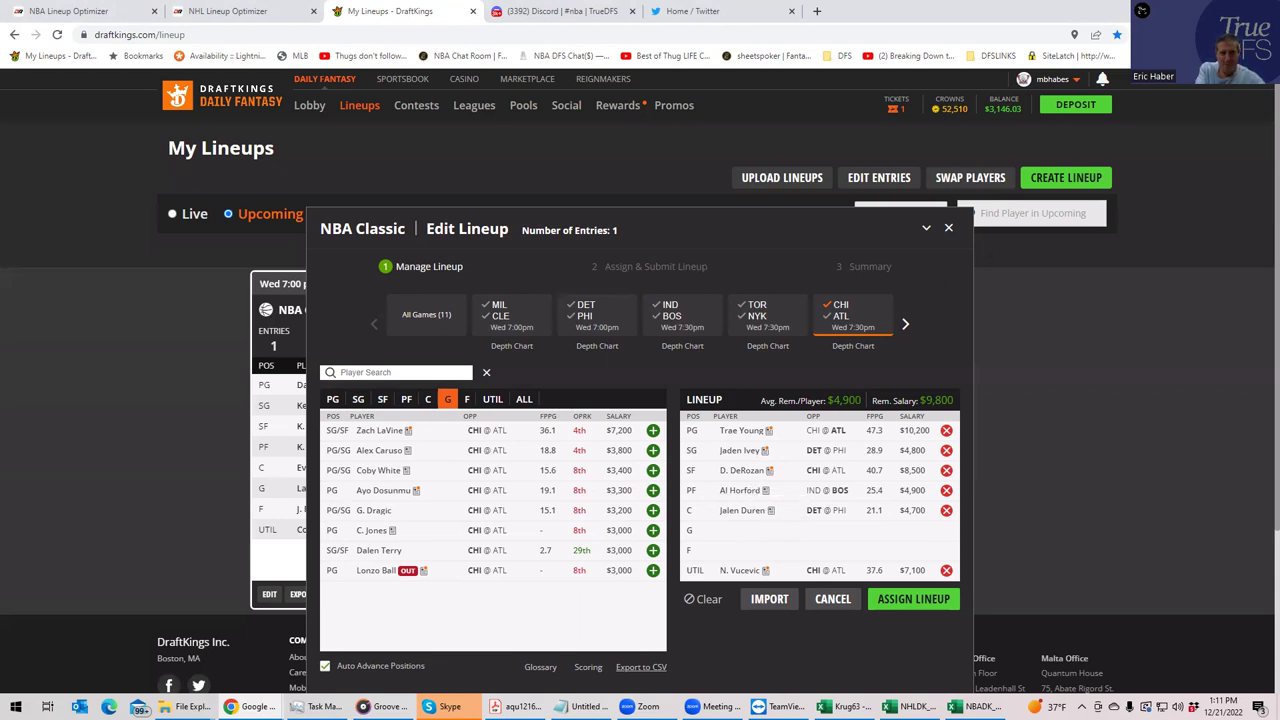
{"action": "left_click", "coordinate": [848, 314]}
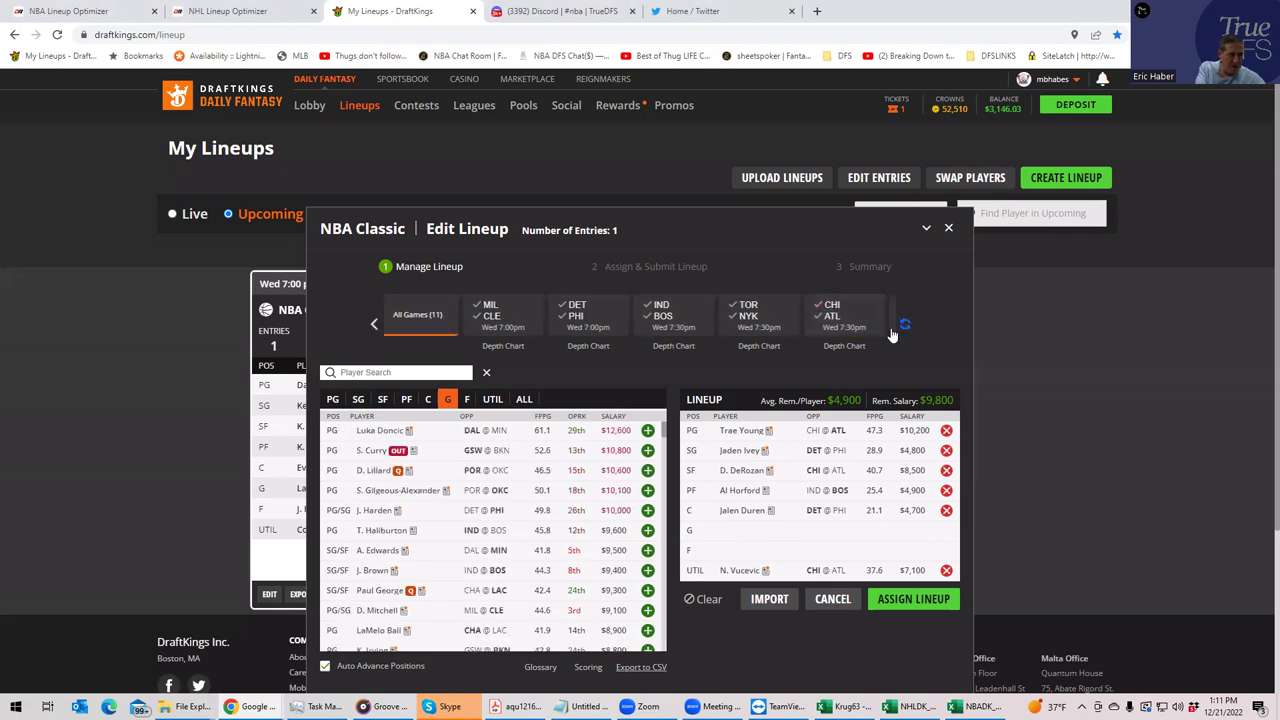
Browse Golden State's guards, small forwards and centers in the GSW @ BKN game
{"action": "left_click", "coordinate": [893, 330]}
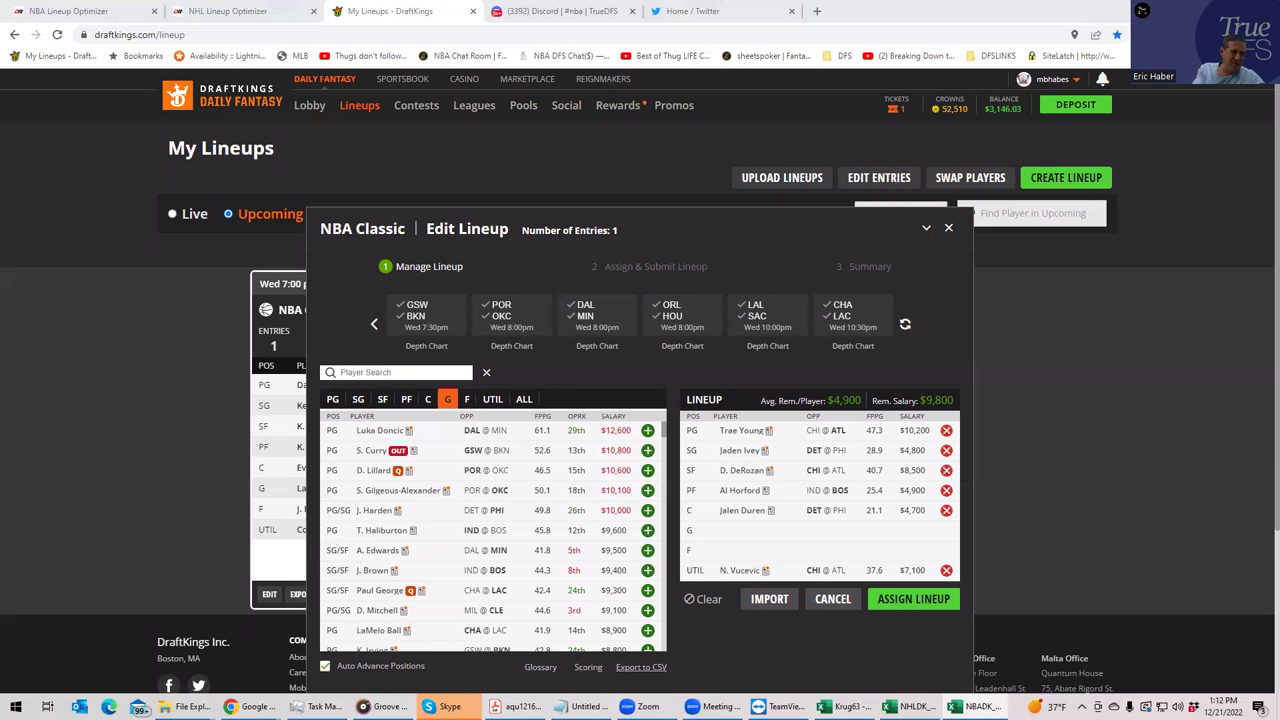
{"action": "left_click", "coordinate": [428, 318]}
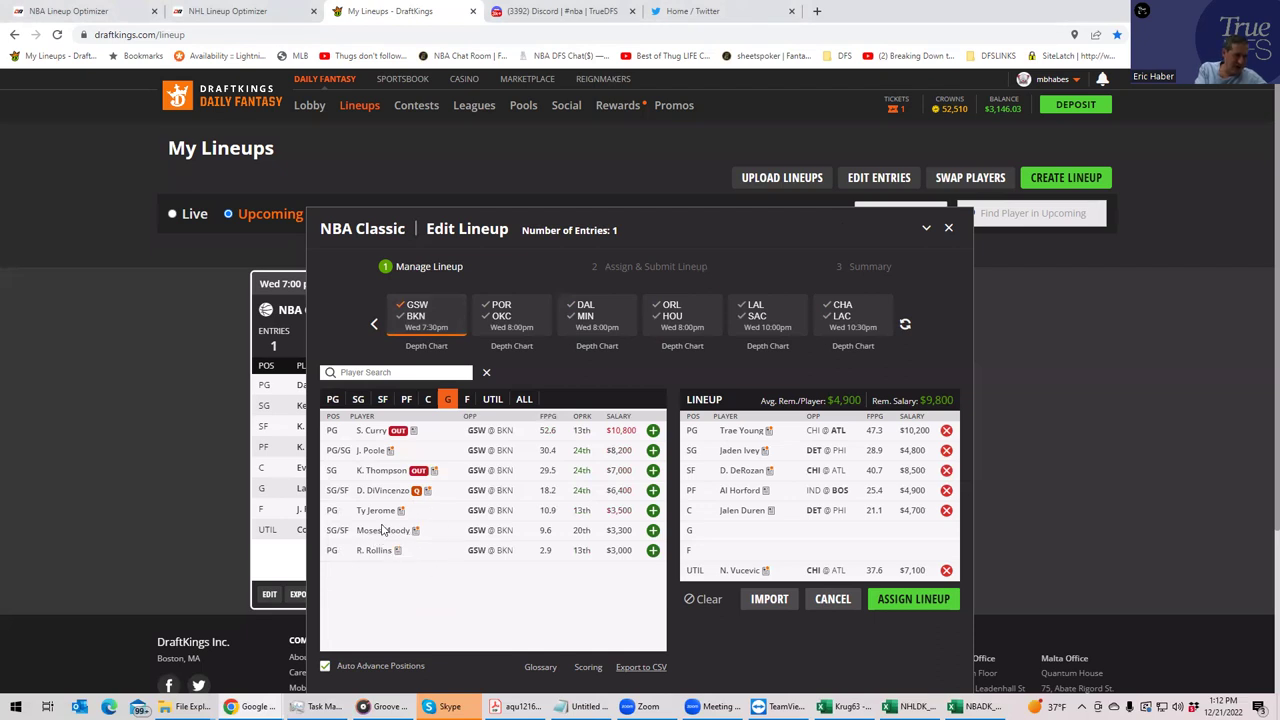
{"action": "left_click", "coordinate": [358, 401]}
{"action": "left_click", "coordinate": [381, 401]}
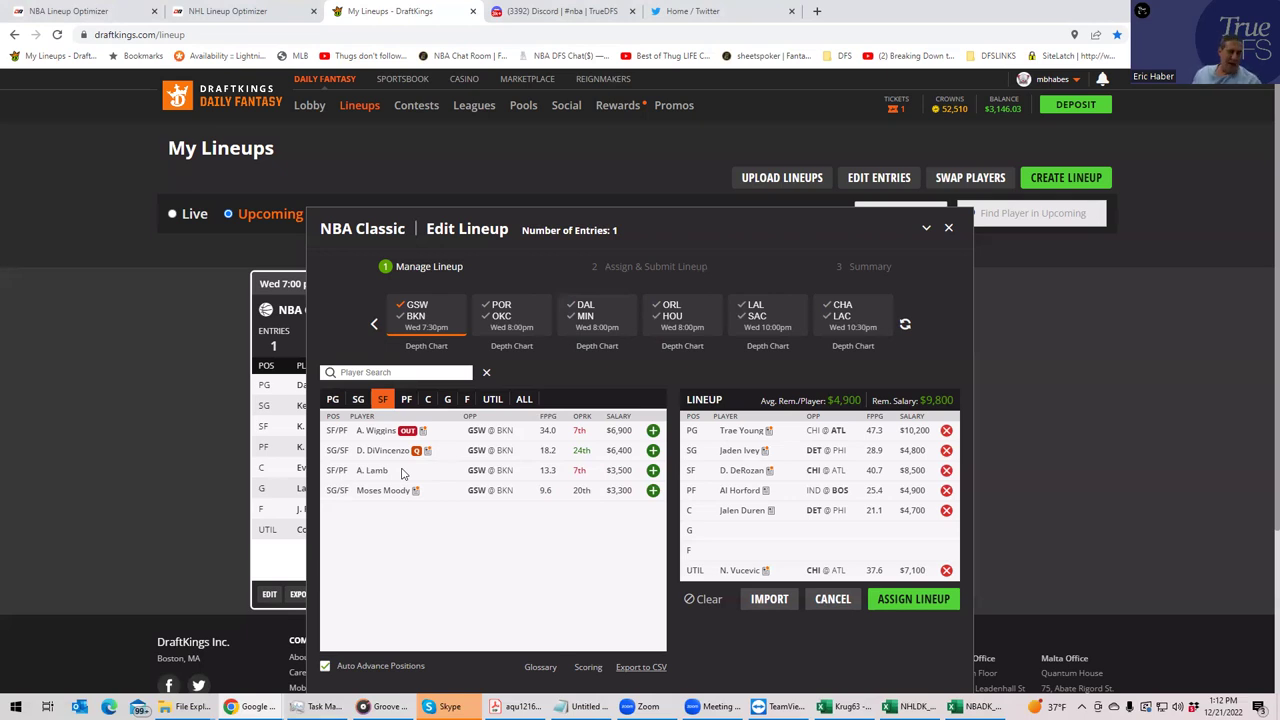
{"action": "left_click", "coordinate": [428, 401]}
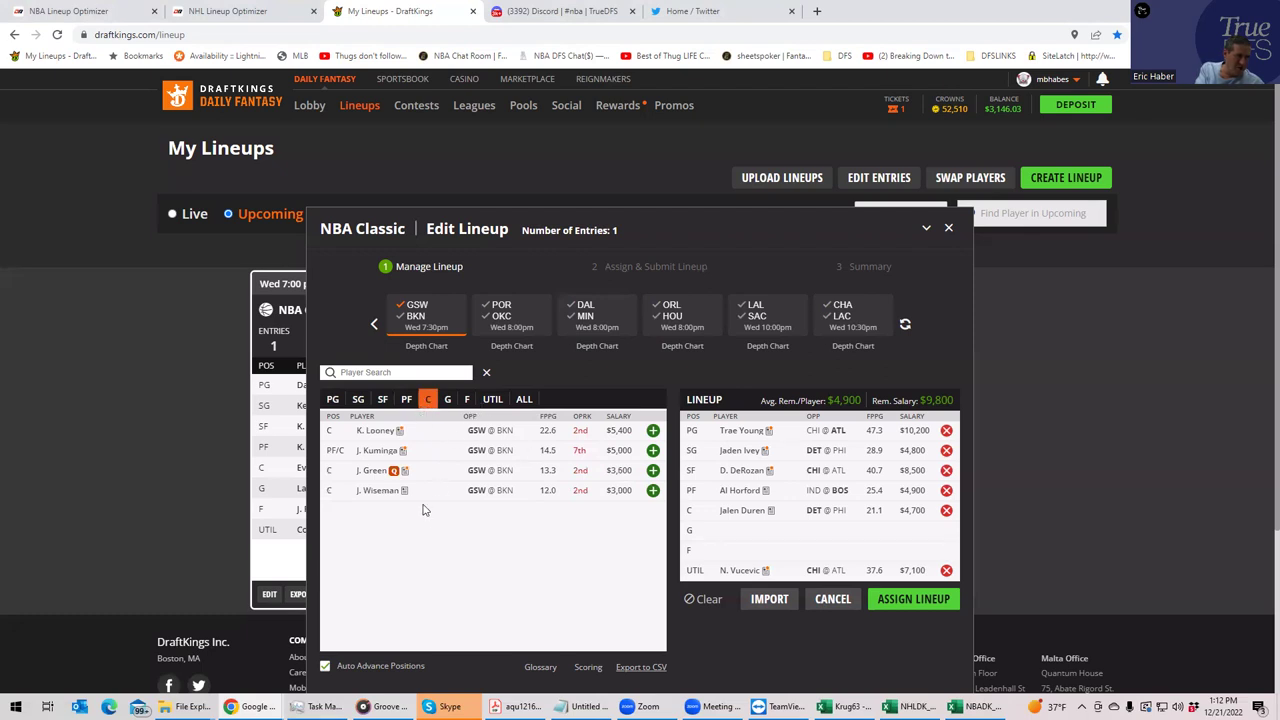
Review Jonathan Kuminga's game log from the list of Golden State centers
{"action": "left_click", "coordinate": [378, 451]}
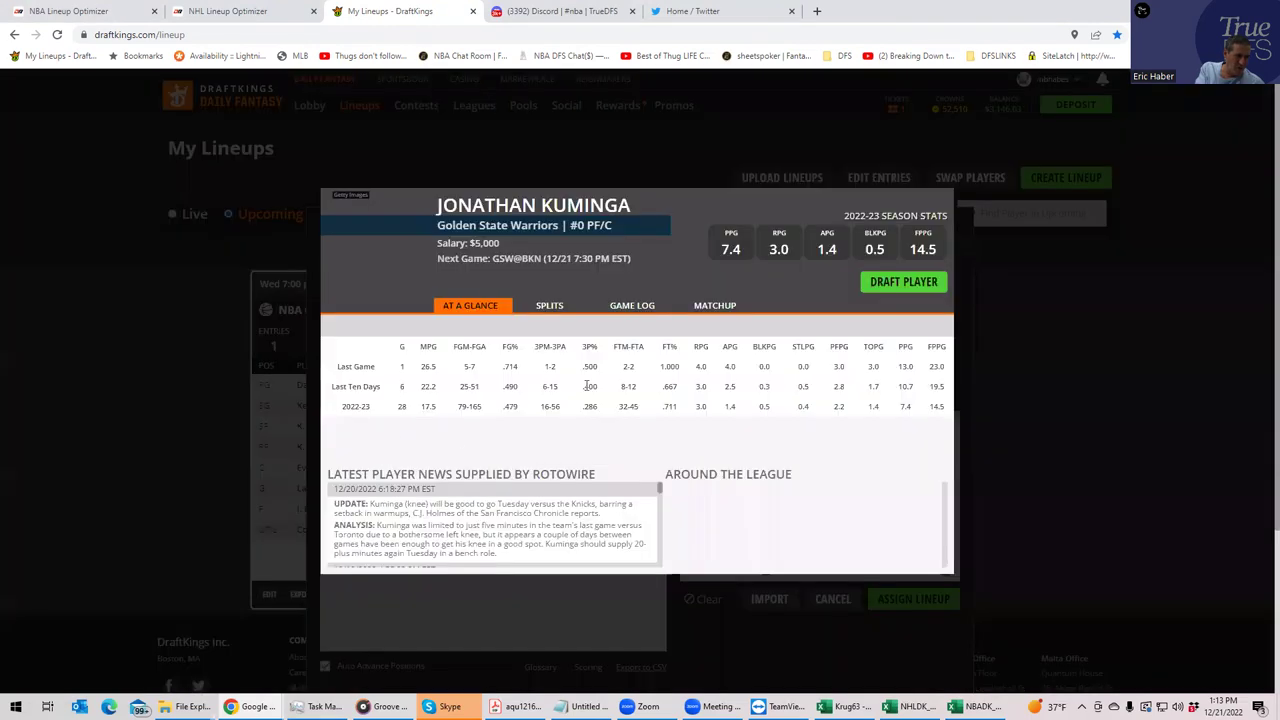
{"action": "left_click", "coordinate": [638, 308]}
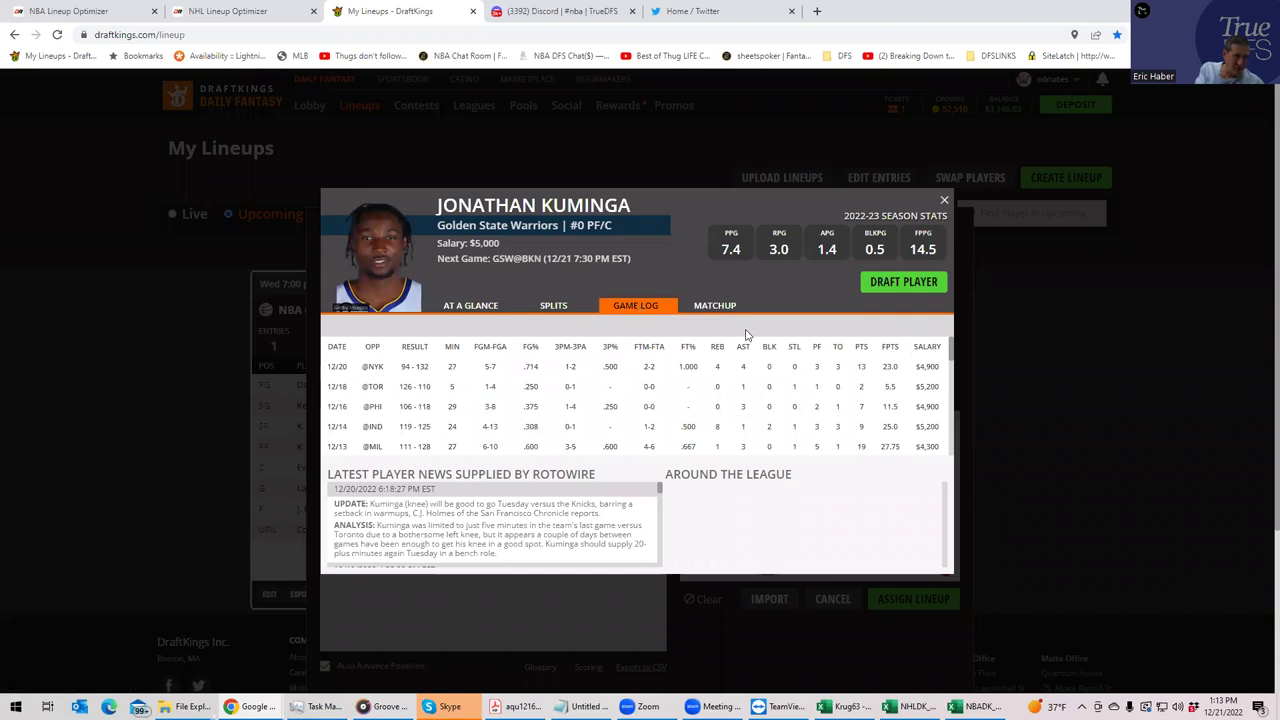
{"action": "left_click", "coordinate": [942, 207]}
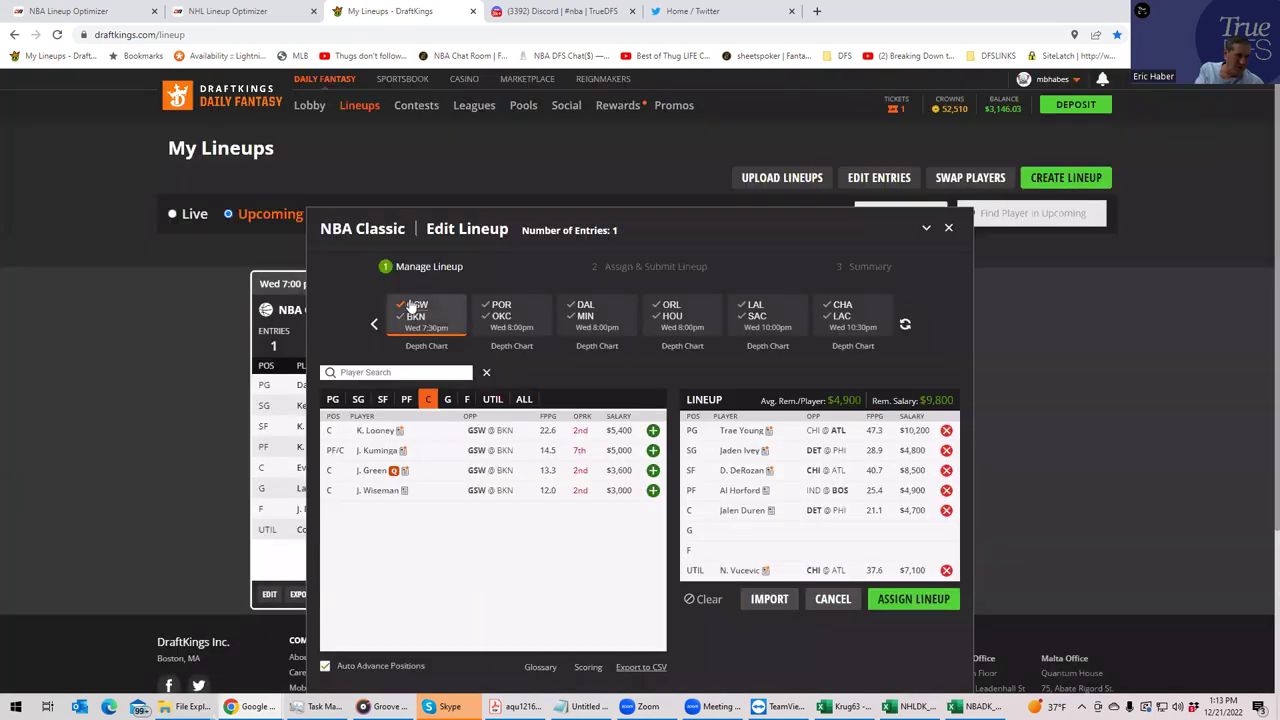
Review James Wiseman's game log from the Golden State centers in the GSW @ BKN game
{"action": "left_click", "coordinate": [414, 310]}
{"action": "left_click", "coordinate": [414, 310]}
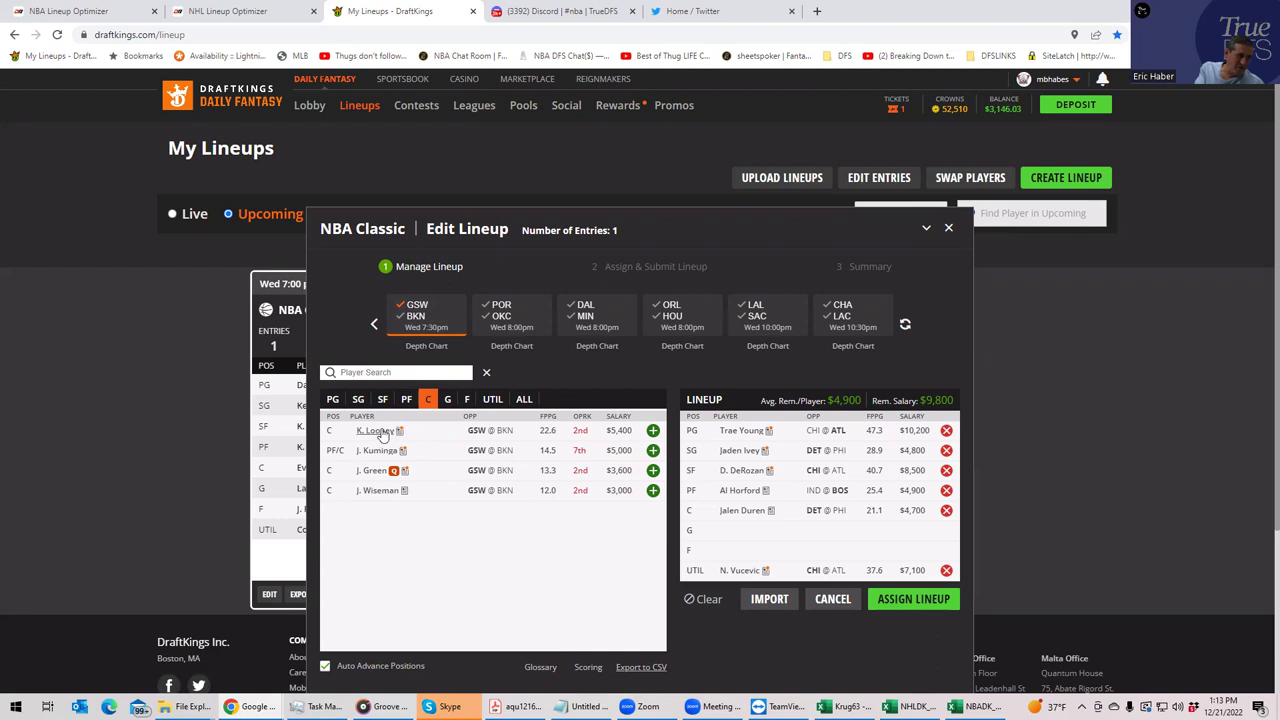
{"action": "left_click", "coordinate": [366, 490]}
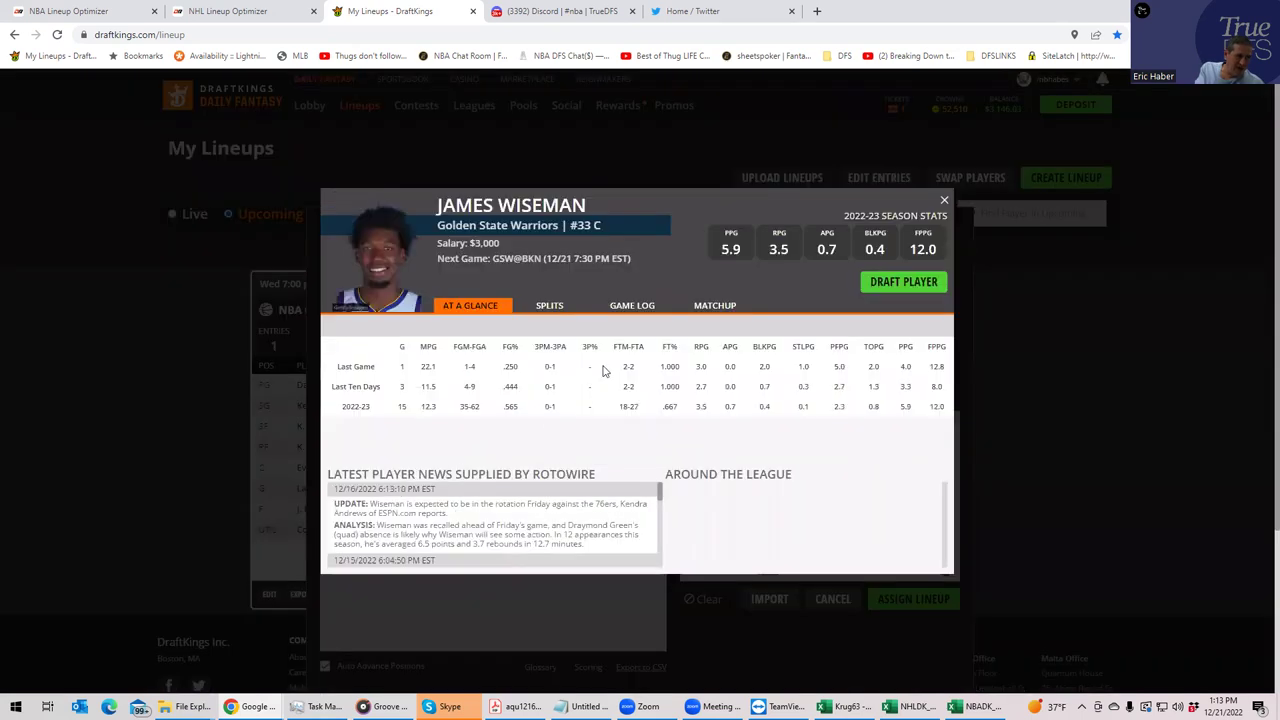
{"action": "left_click", "coordinate": [636, 310]}
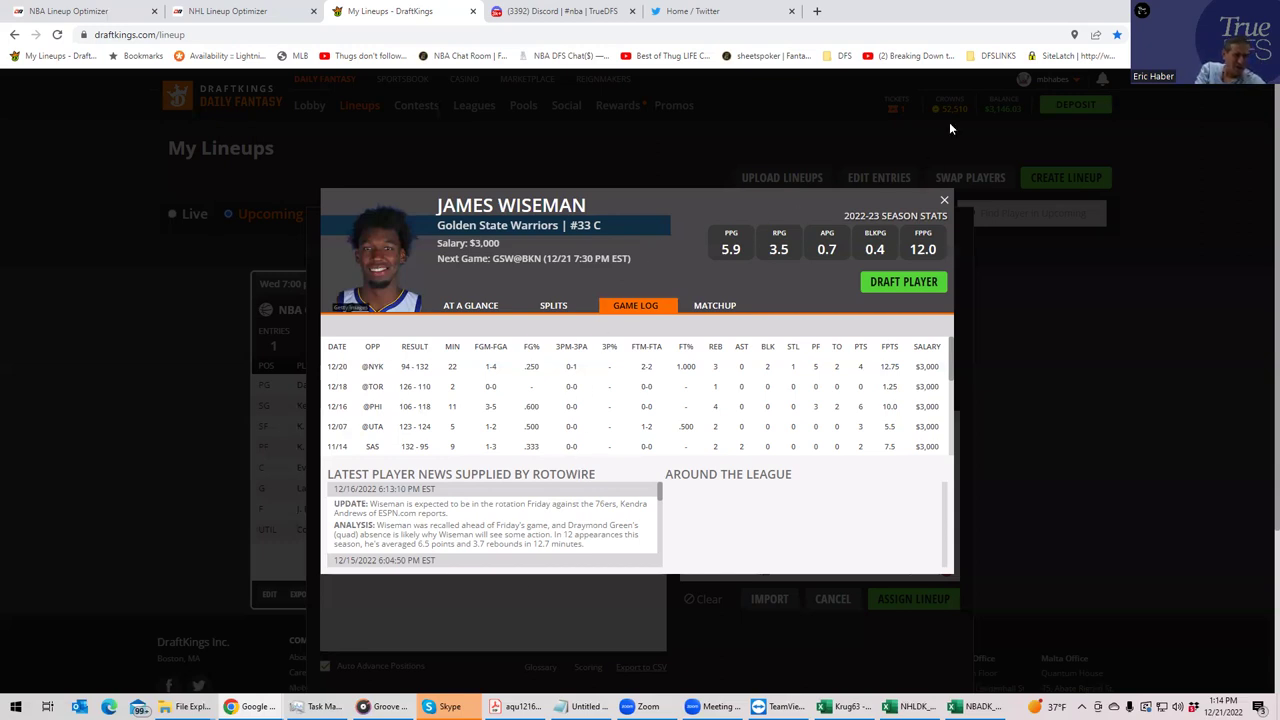
Open popcornmachine.net in a new browser tab and bring up the GameFlow of the Dec 20, 2022 Golden State at New York game
{"action": "left_click", "coordinate": [1266, 34]}
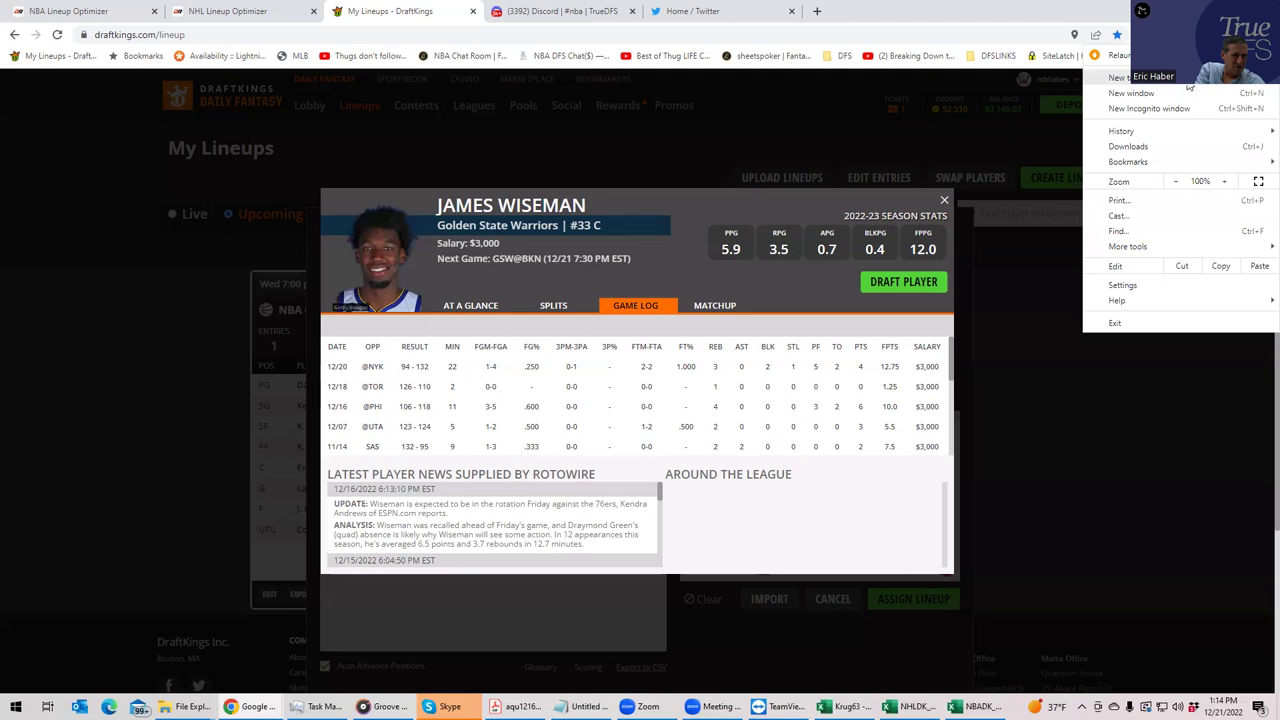
{"action": "left_click", "coordinate": [1150, 88]}
{"action": "left_click", "coordinate": [278, 36]}
{"action": "type", "text": "pop"}
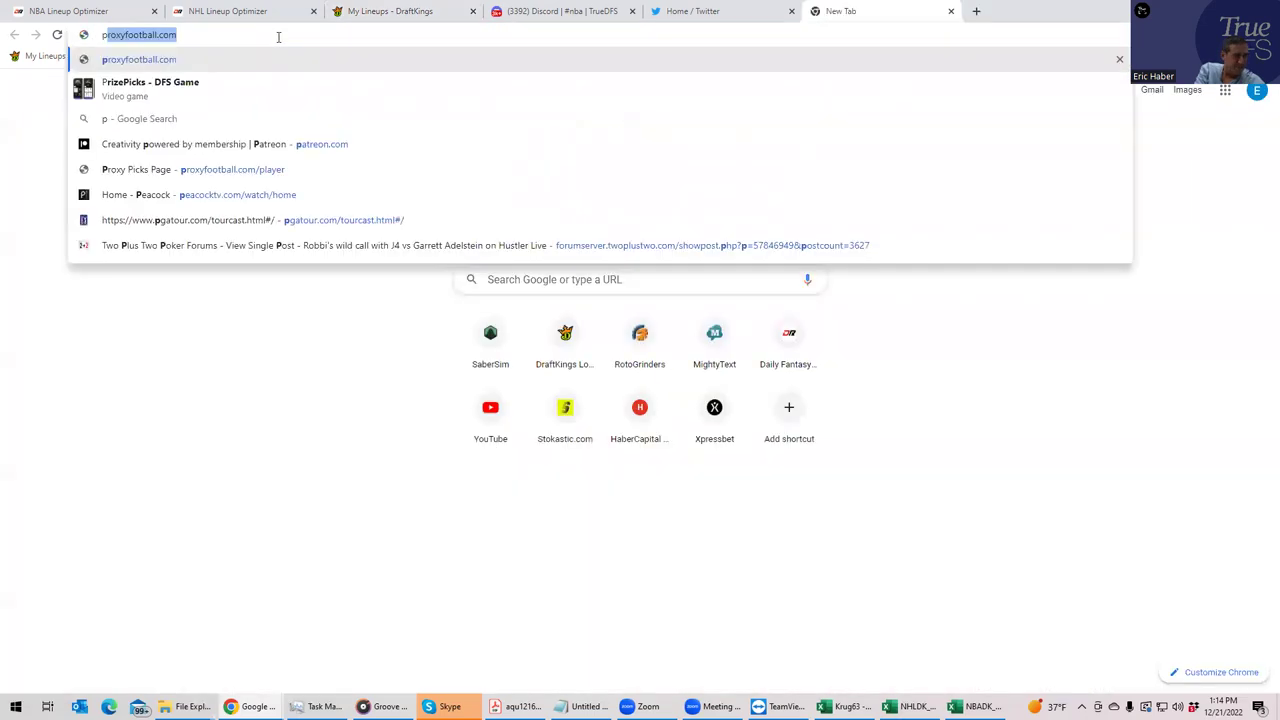
{"action": "left_click", "coordinate": [305, 62]}
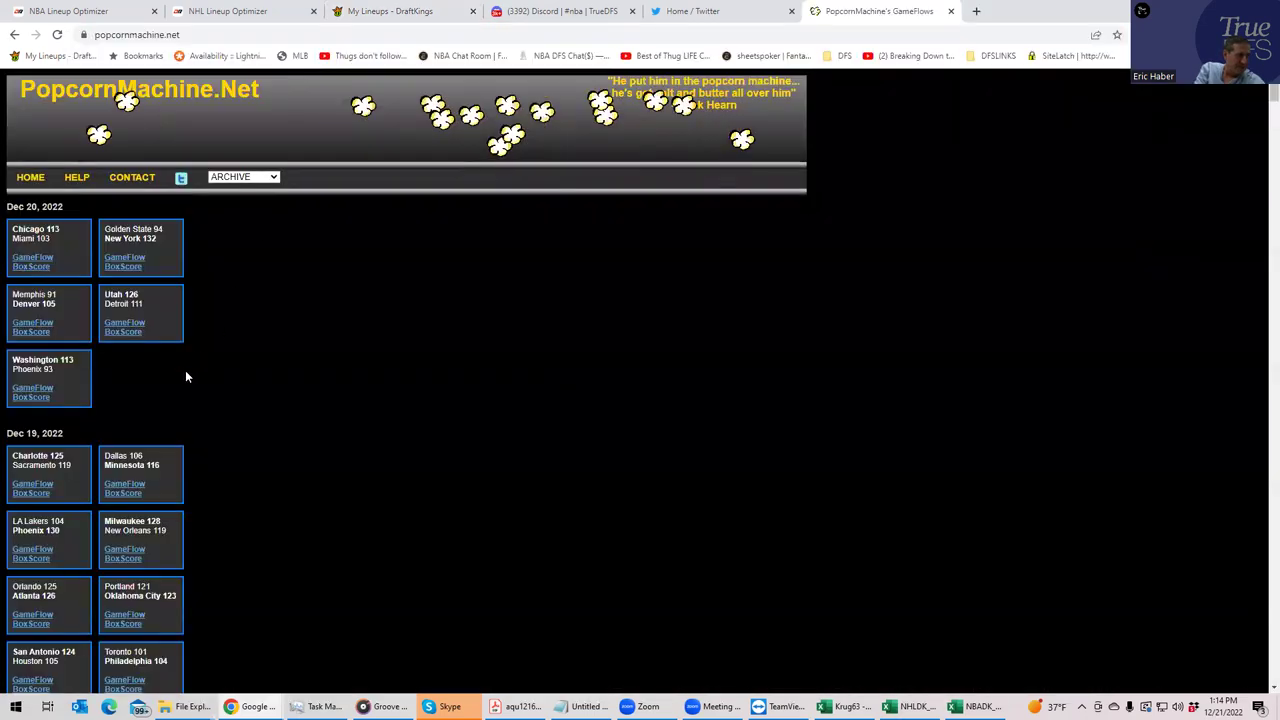
{"action": "left_click", "coordinate": [131, 263]}
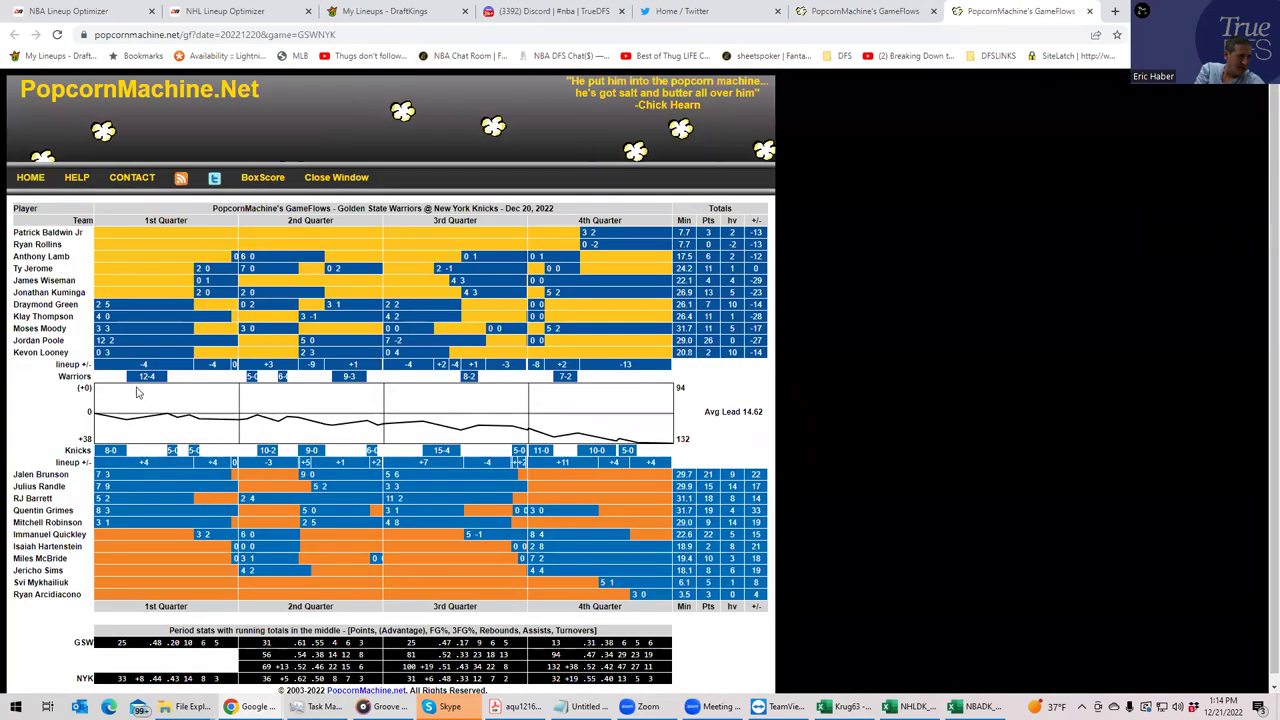
Examine James Wiseman's stints across the quarters in the GameFlow chart, and return to the DraftKings lineup editor's player list
{"action": "mouse_move", "coordinate": [146, 354]}
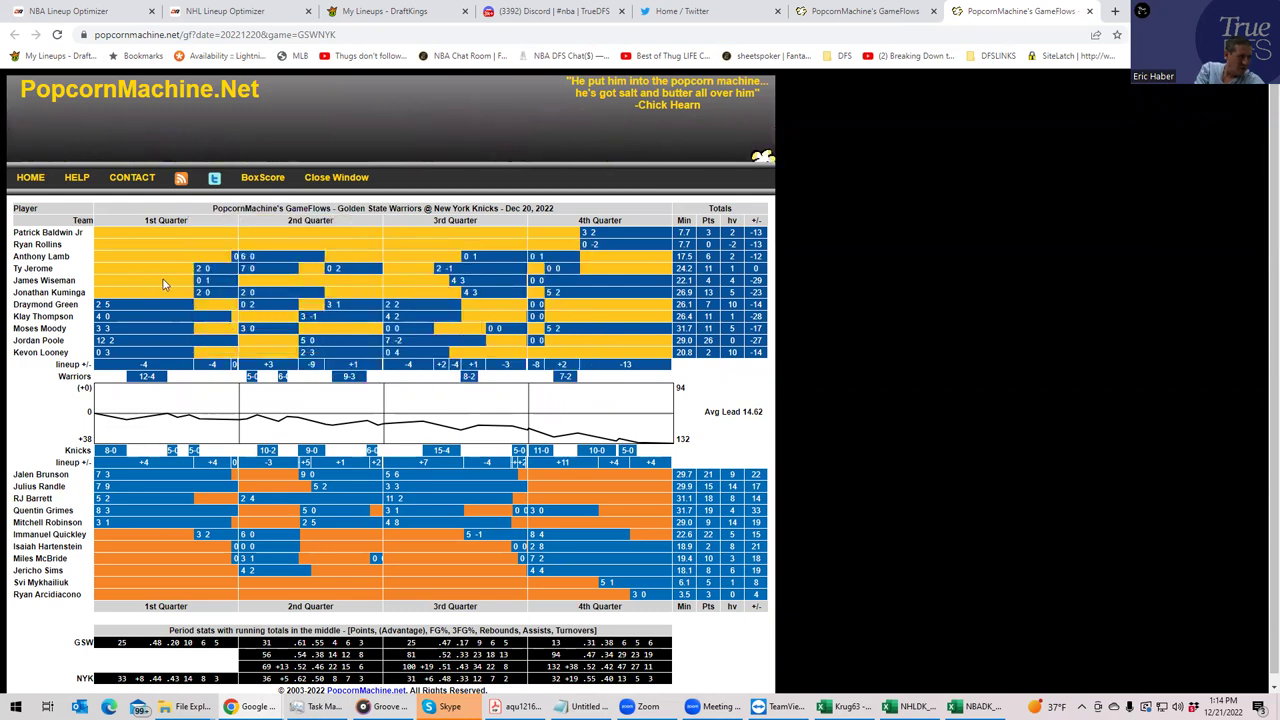
{"action": "mouse_move", "coordinate": [198, 282]}
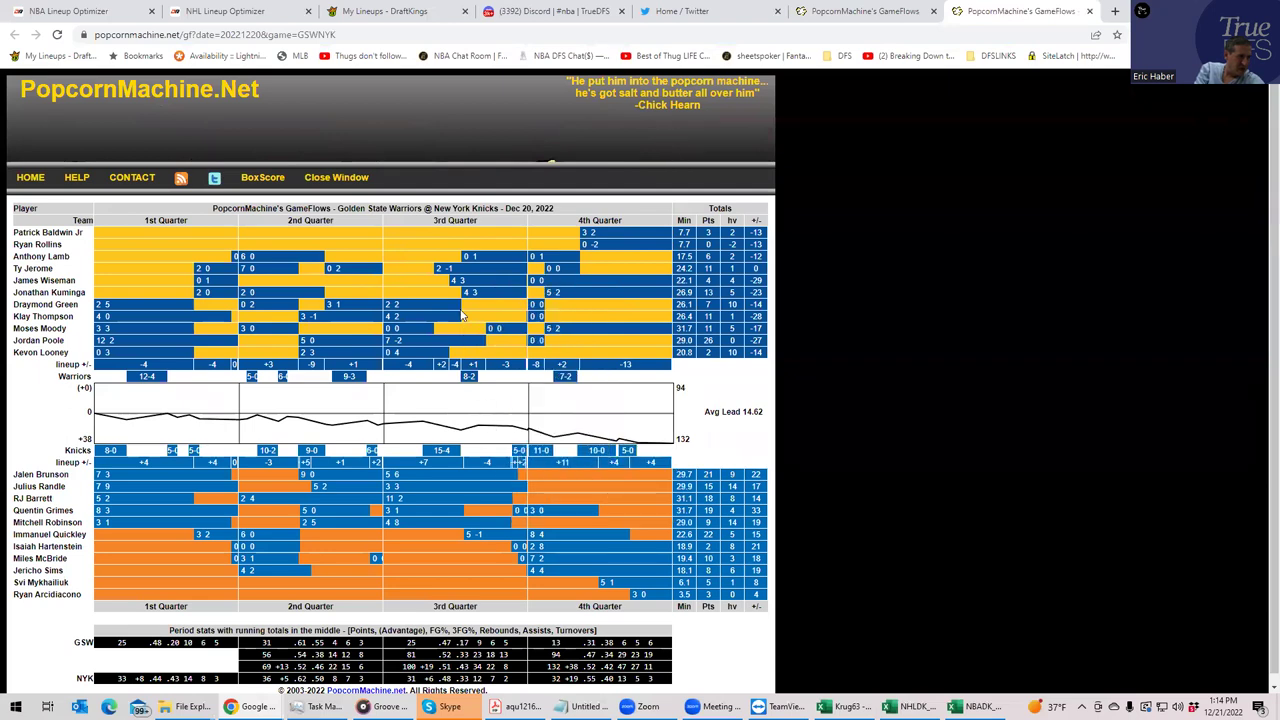
{"action": "mouse_move", "coordinate": [617, 288]}
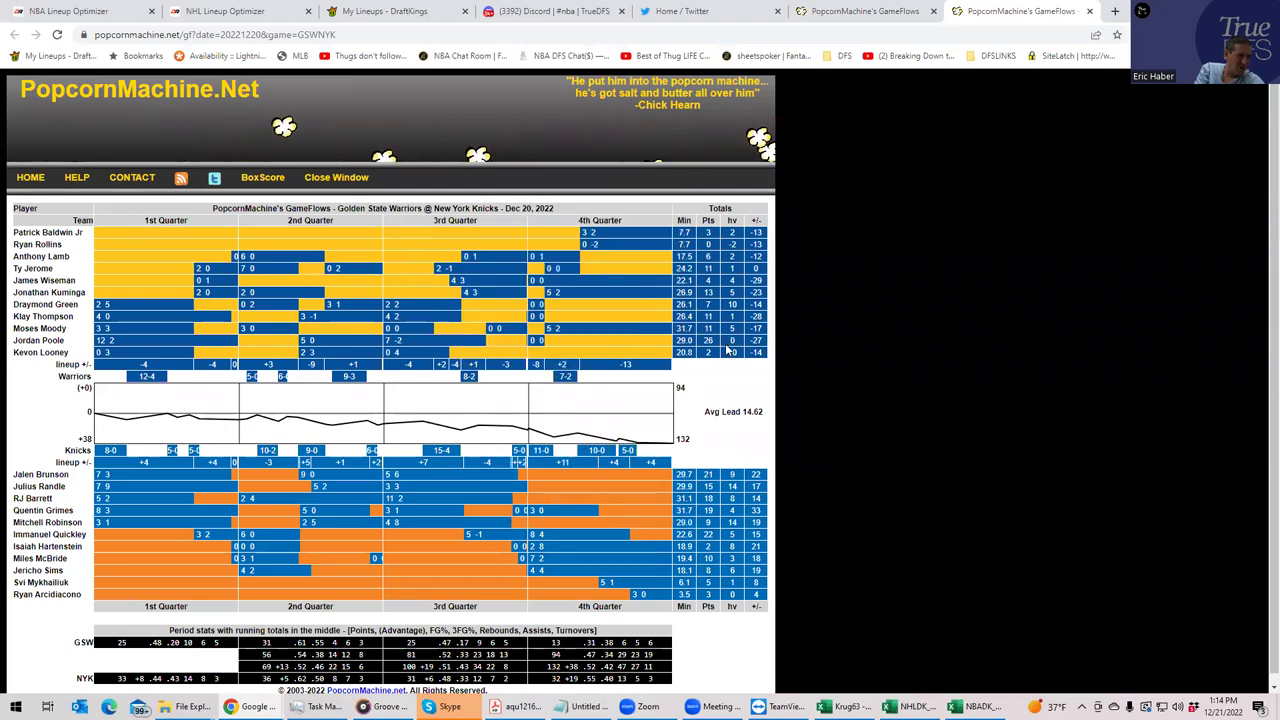
{"action": "mouse_move", "coordinate": [488, 276]}
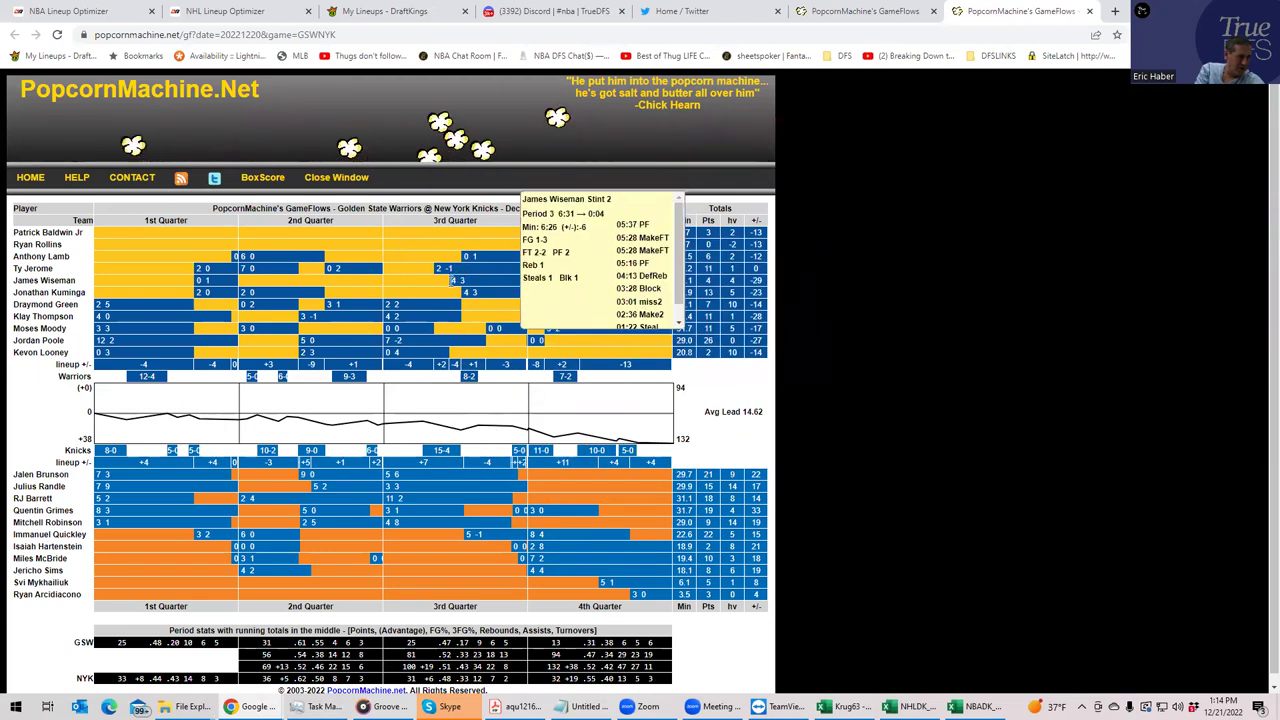
{"action": "mouse_move", "coordinate": [633, 350]}
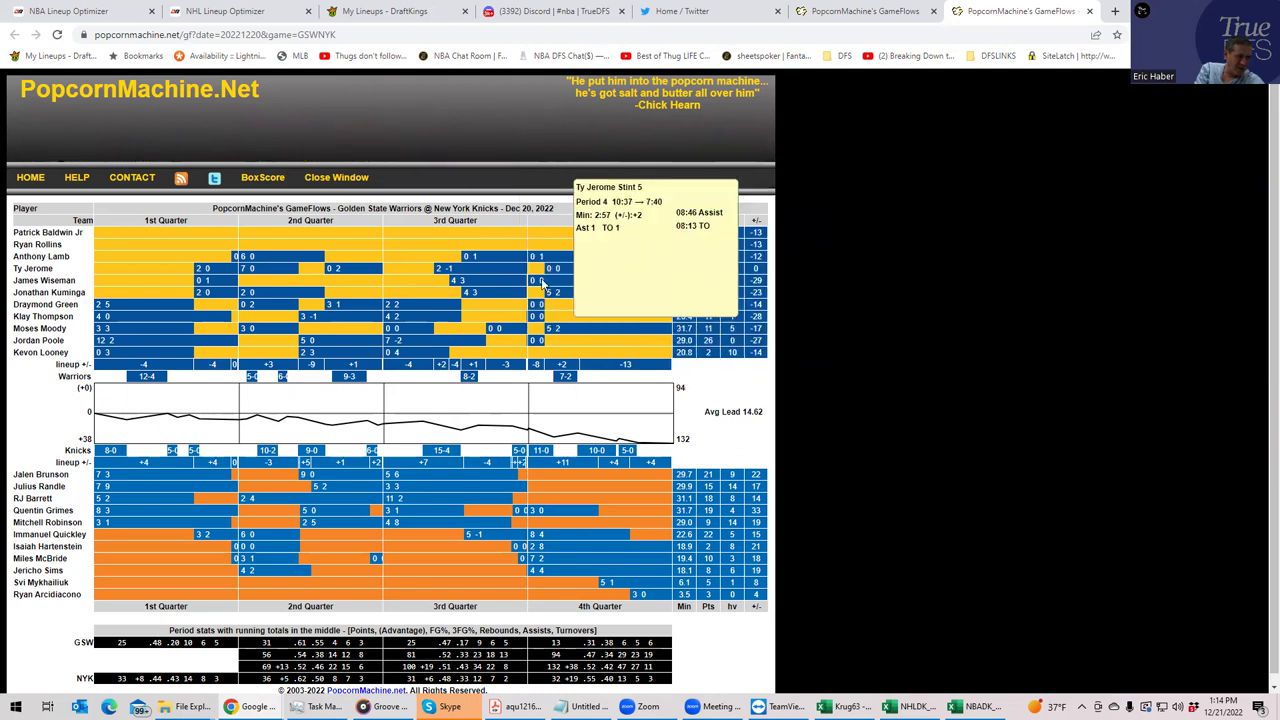
{"action": "mouse_move", "coordinate": [550, 280]}
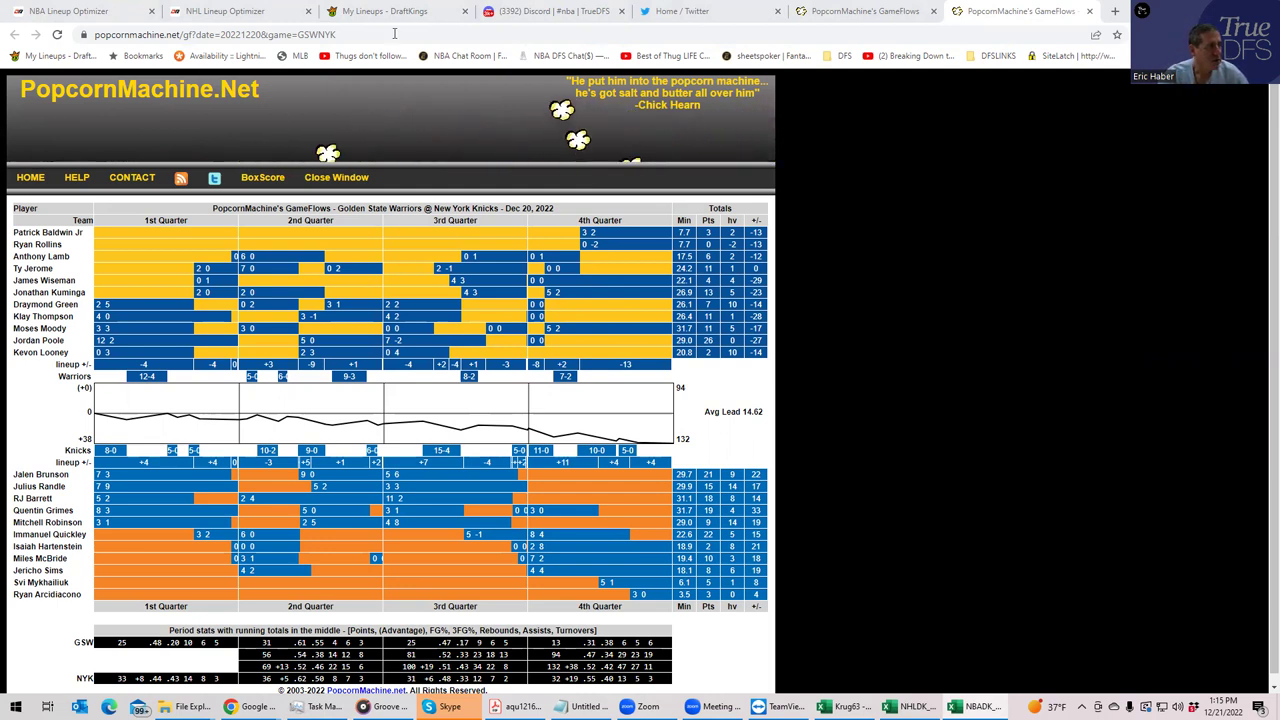
{"action": "left_click", "coordinate": [366, 18]}
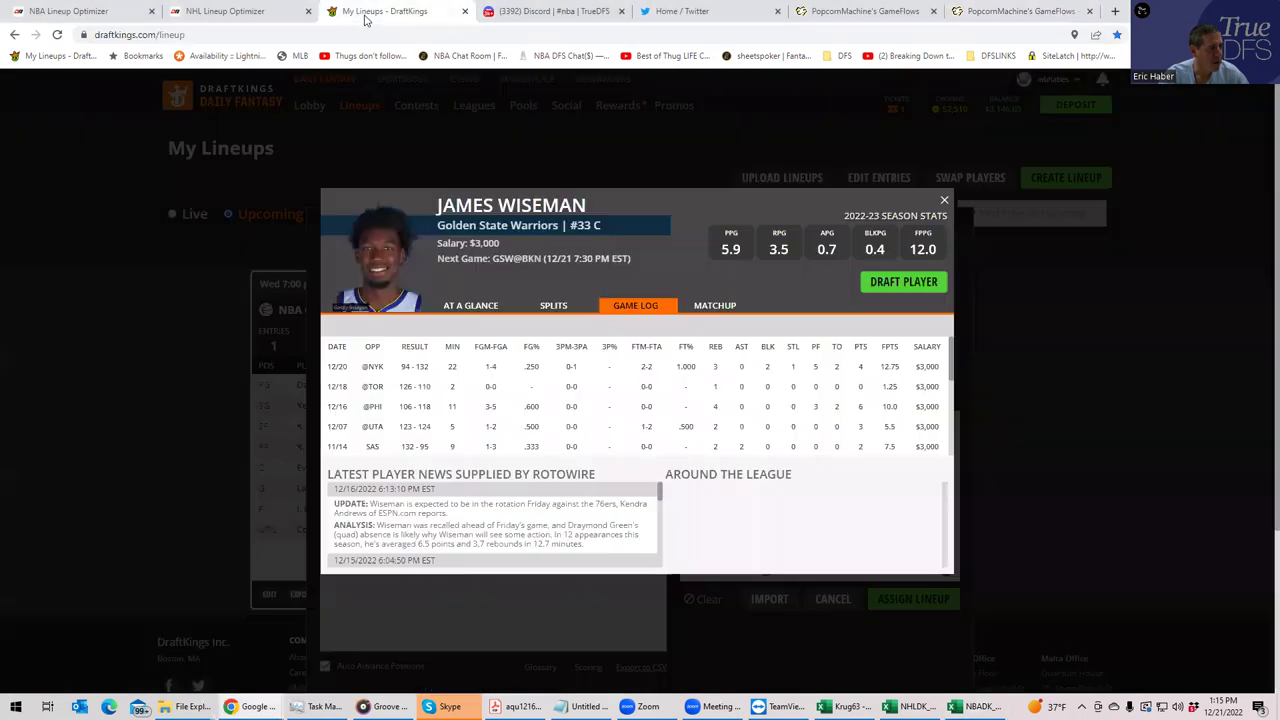
{"action": "left_click", "coordinate": [945, 205]}
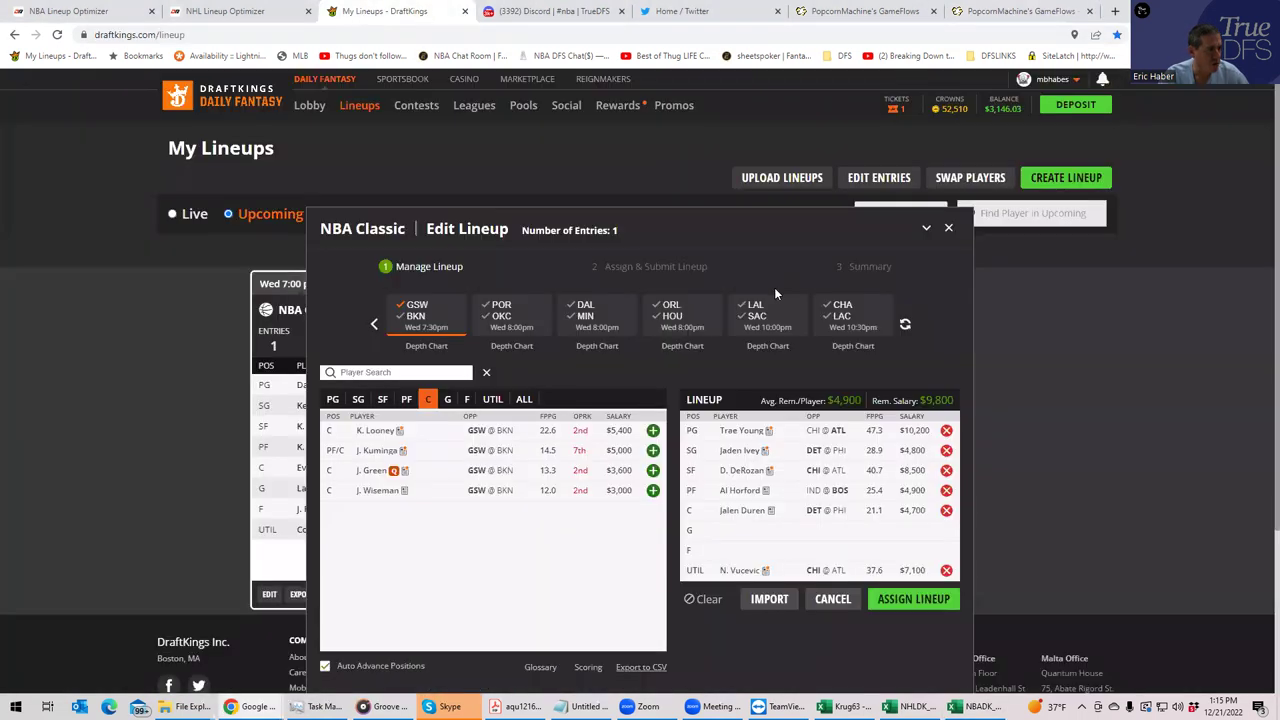